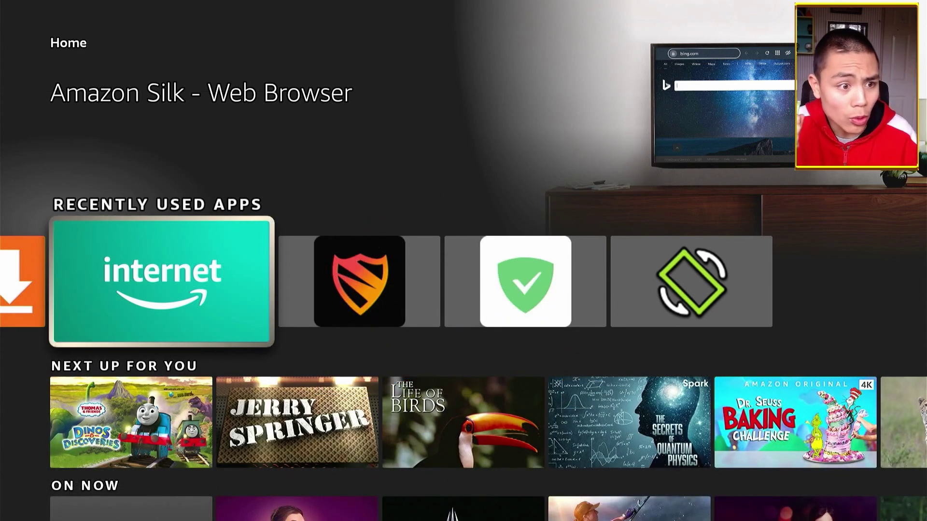
Open the Amazon Silk web browser from the recently used apps and go to its address bar.
key("Return")
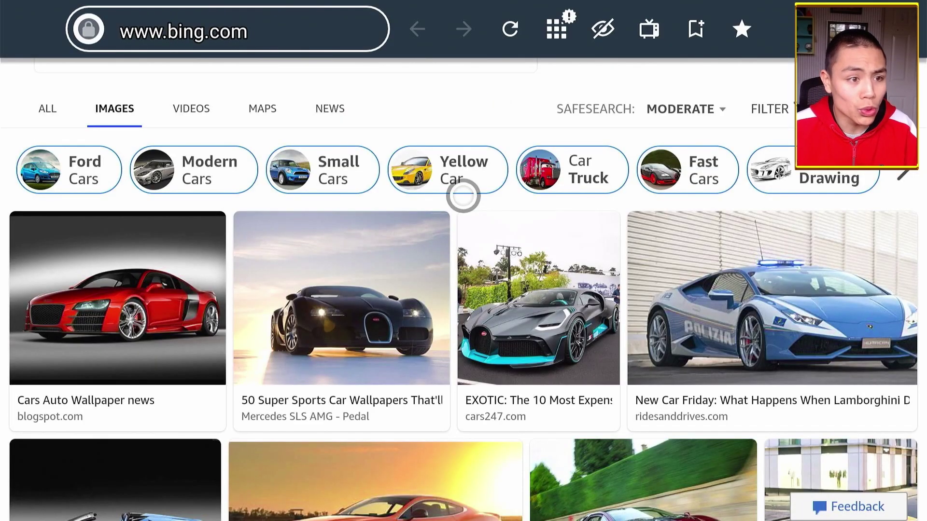
key("Up")
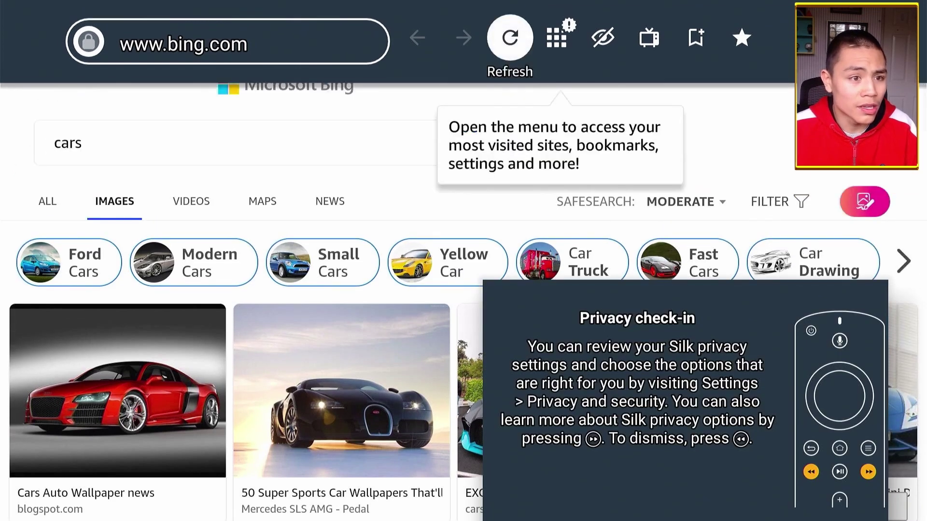
key("Left")
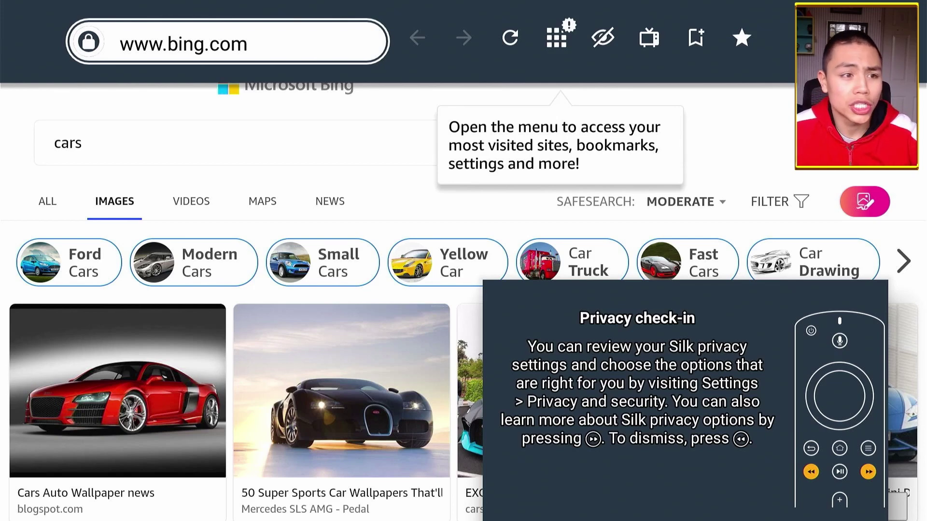
key("Right")
key("Right")
key("Right")
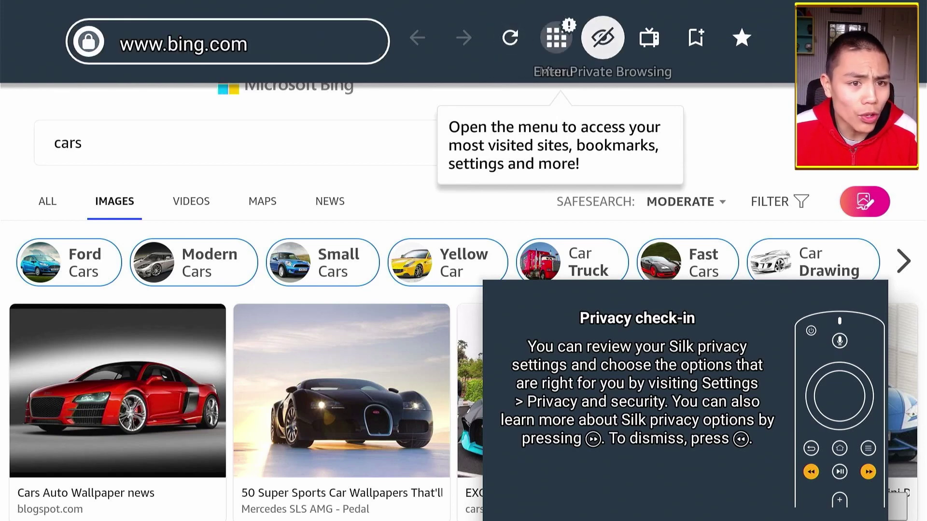
key("Left")
key("Left")
key("Left")
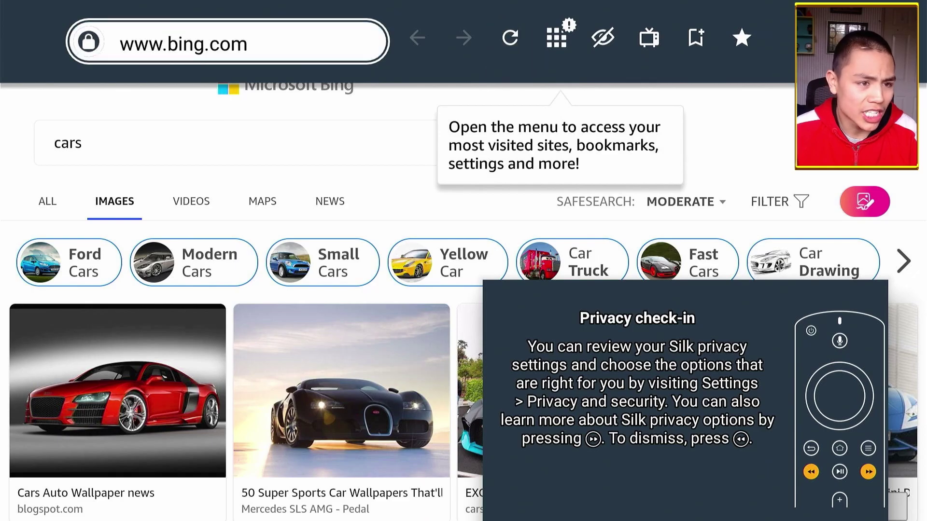
Search the web for "football scores" and look through the Premier League match results.
key("Return")
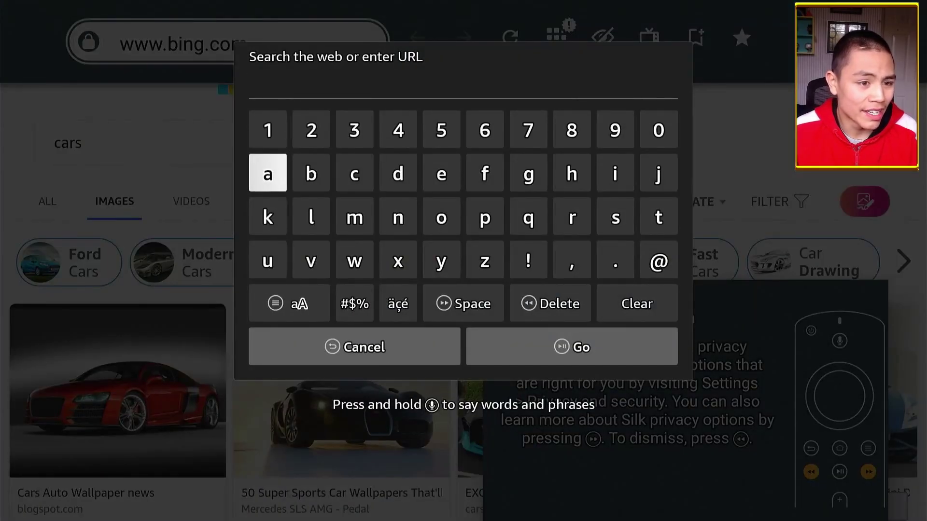
key("Right")
key("Right")
key("Right")
key("Right")
key("Right")
key("Right")
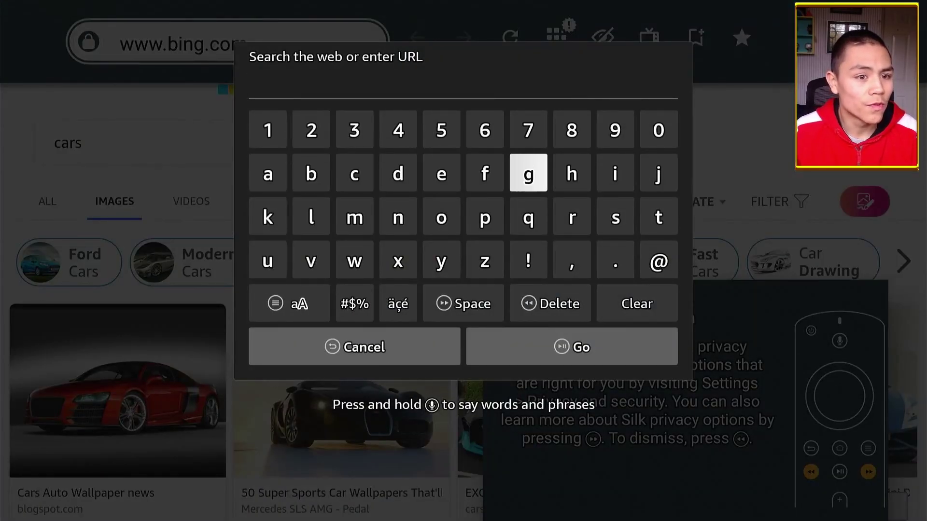
key("Left")
type("football")
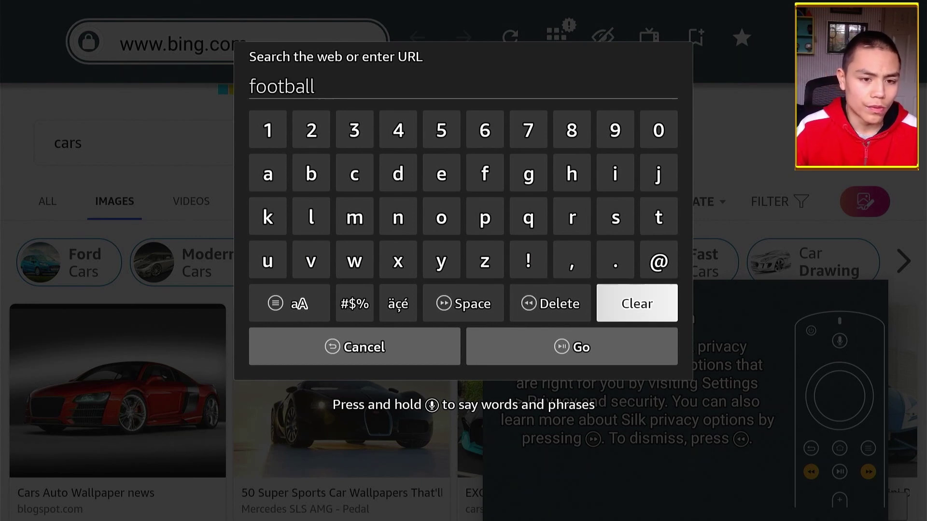
key("Up")
key("Up")
type("s")
key("Down")
key("Down")
key("Down")
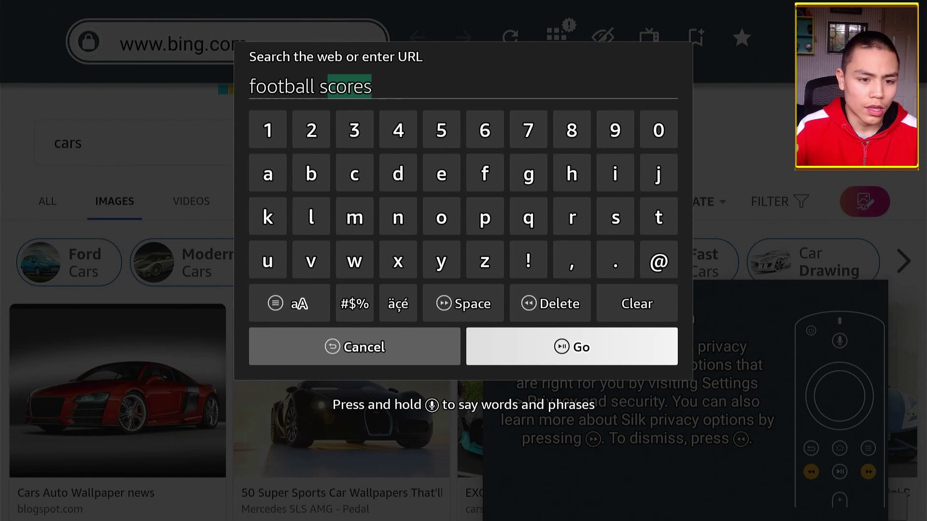
key("Return")
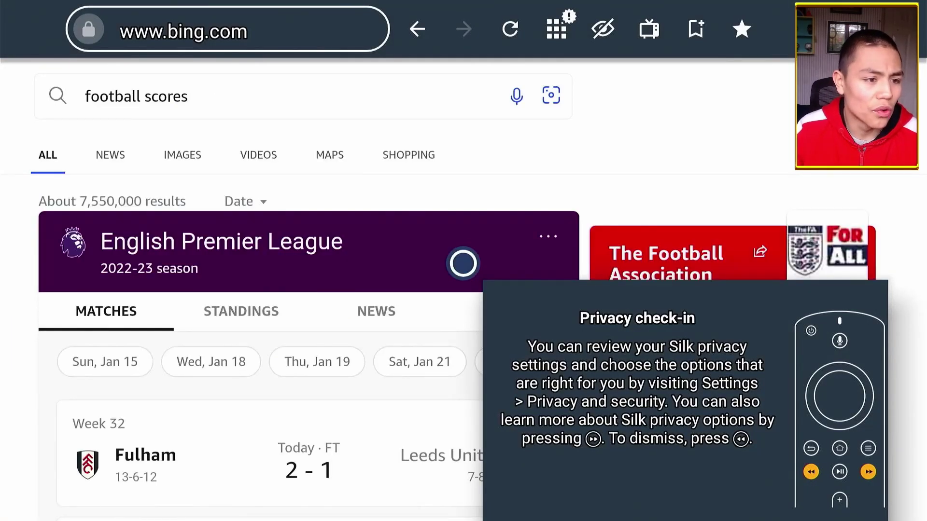
scroll(463, 513, "down", 5)
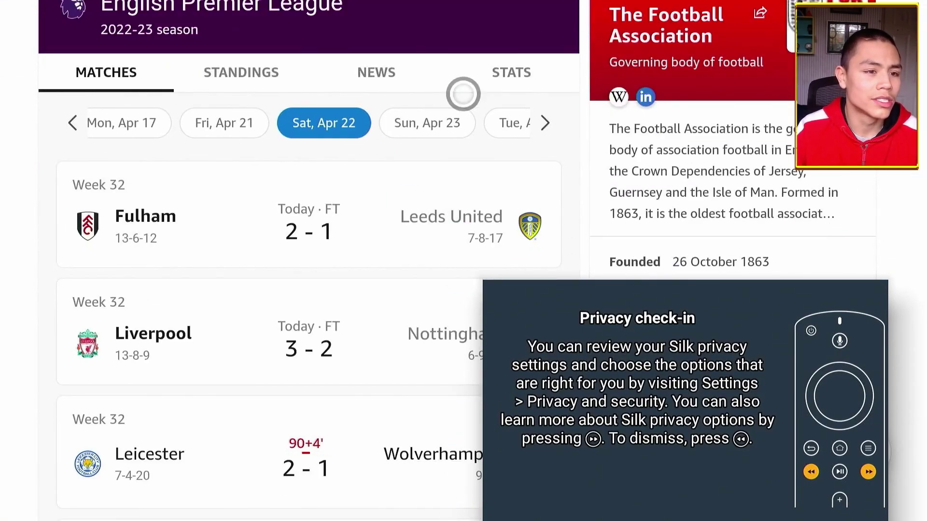
scroll(463, 513, "down", 3)
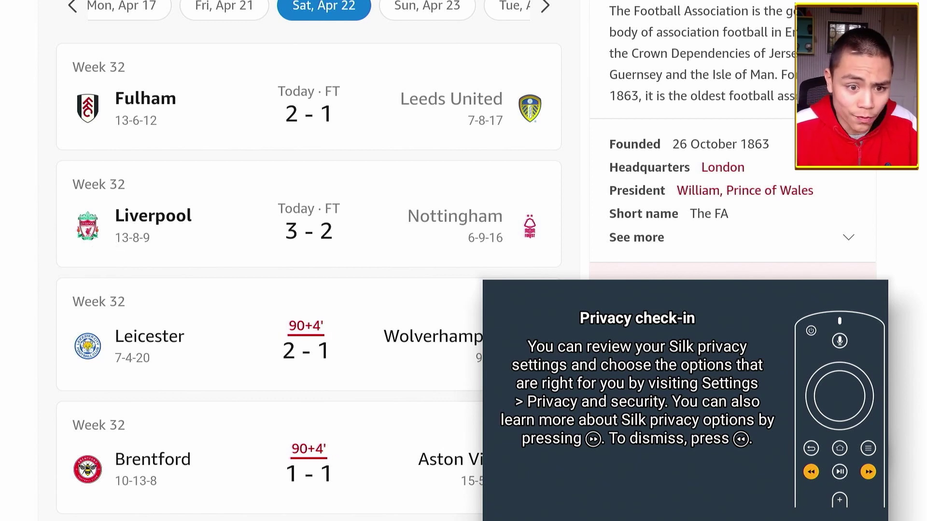
Return to the Fire TV home screen and open the search entry under Find.
key("Home")
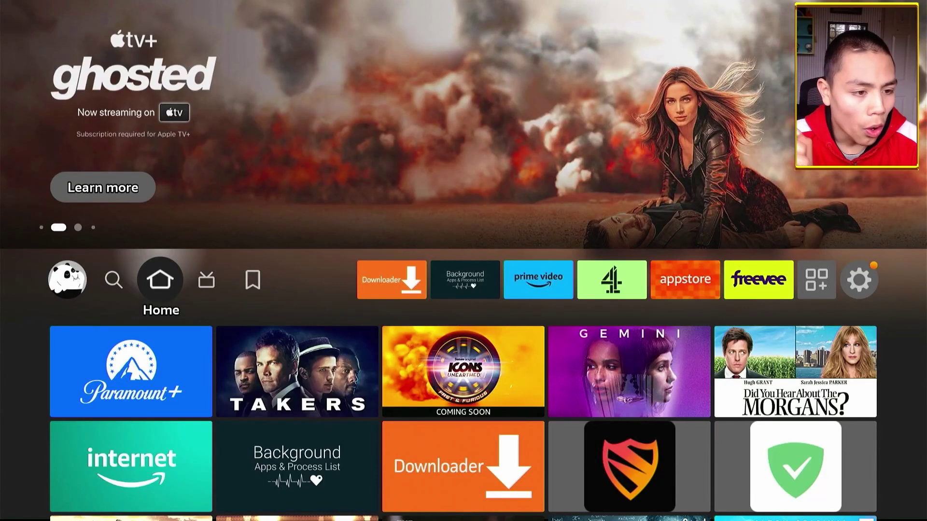
key("Left")
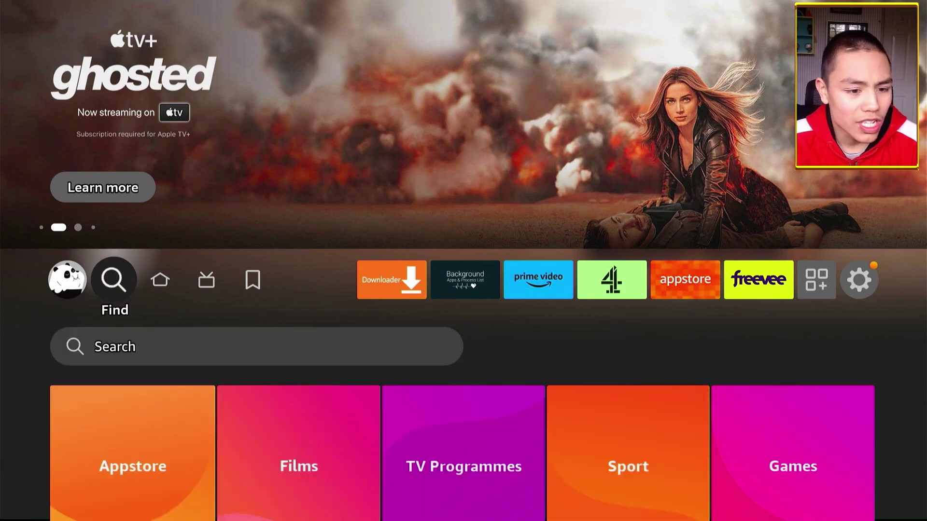
key("Down")
key("Return")
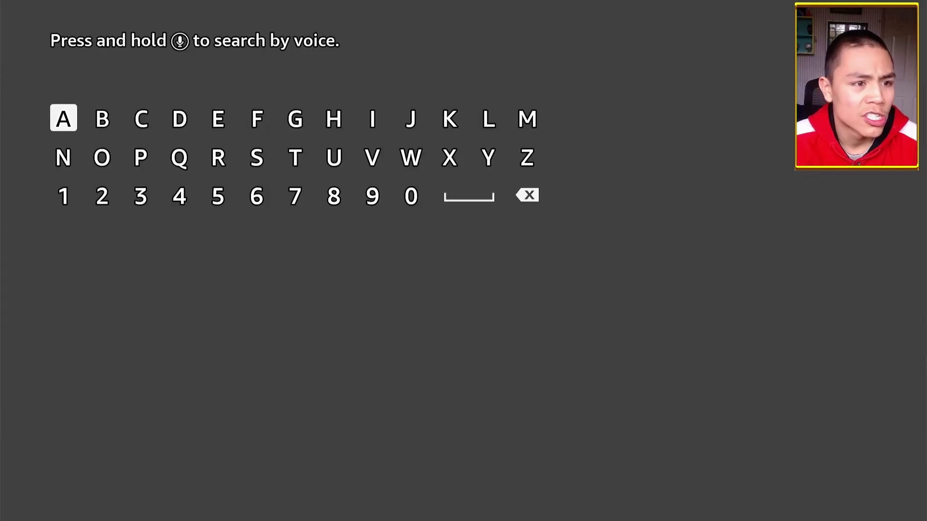
Enter the letter S as the start of the Fire TV search term.
key("Right")
key("Right")
key("Right")
key("Right")
key("Right")
key("Right")
key("Right")
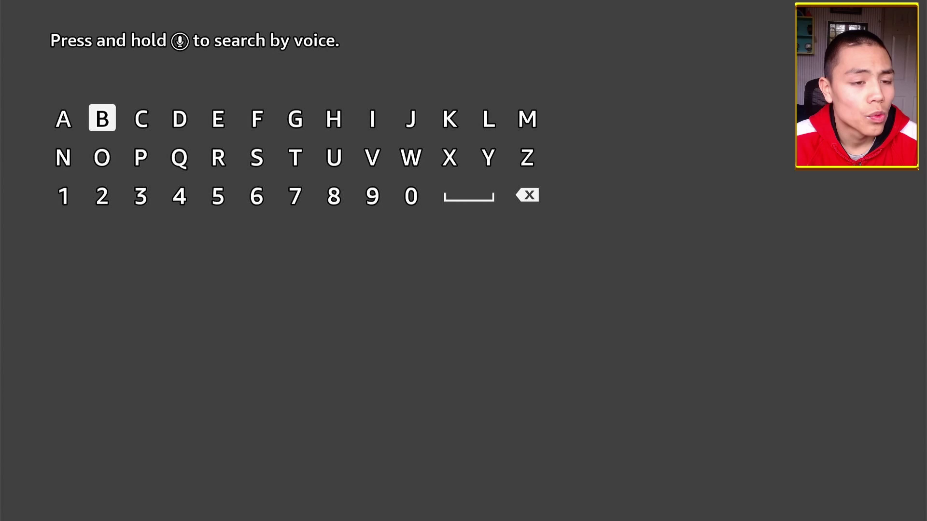
key("Down")
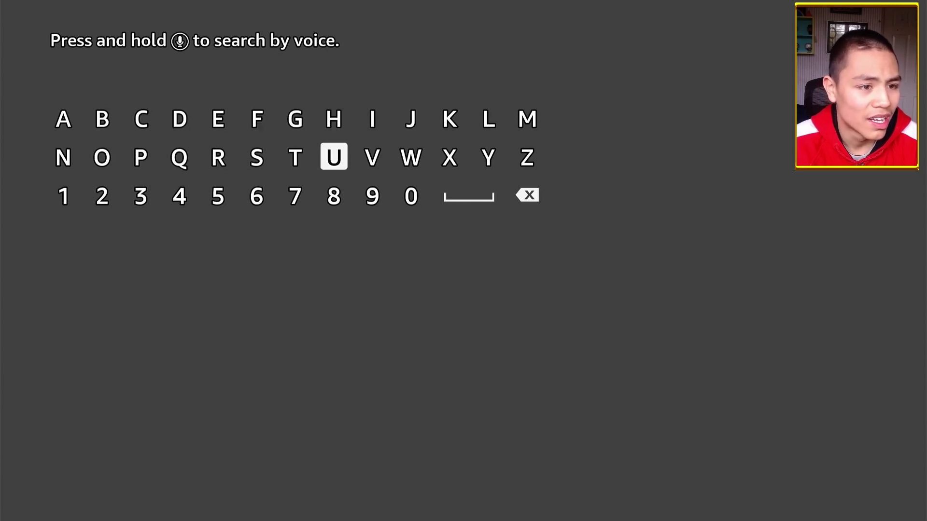
key("Left")
key("Left")
key("Return")
key("Down")
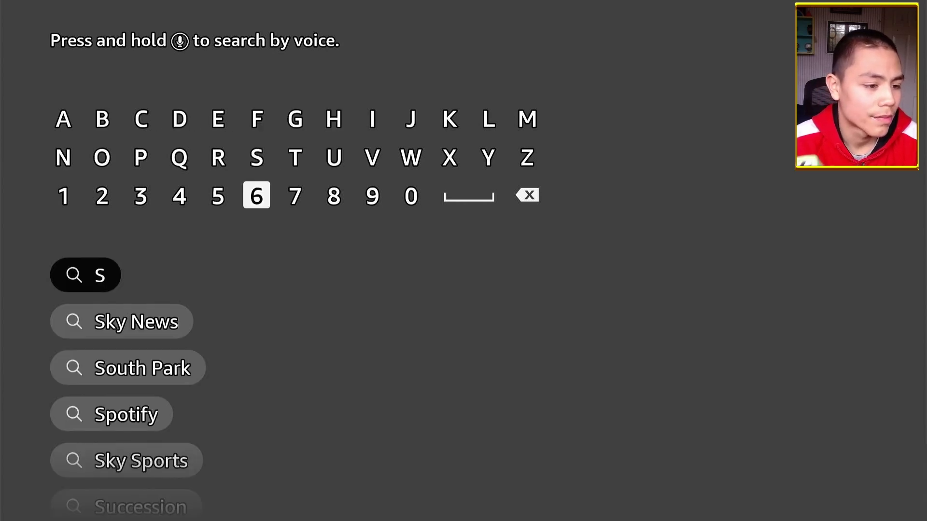
Add the letter I to extend the search term to "Si".
key("Left")
key("Left")
key("Up")
key("Up")
key("Right")
key("Right")
key("Right")
key("Right")
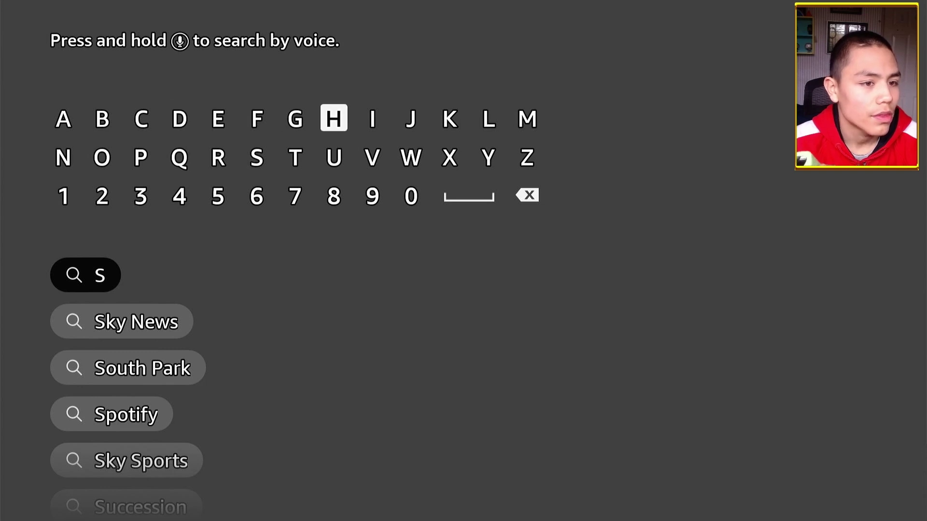
key("Right")
key("Return")
Choose the Silk Browser search suggestion and highlight Amazon Silk - Web Browser among the apps and games.
key("Down")
key("Down")
key("Down")
key("Down")
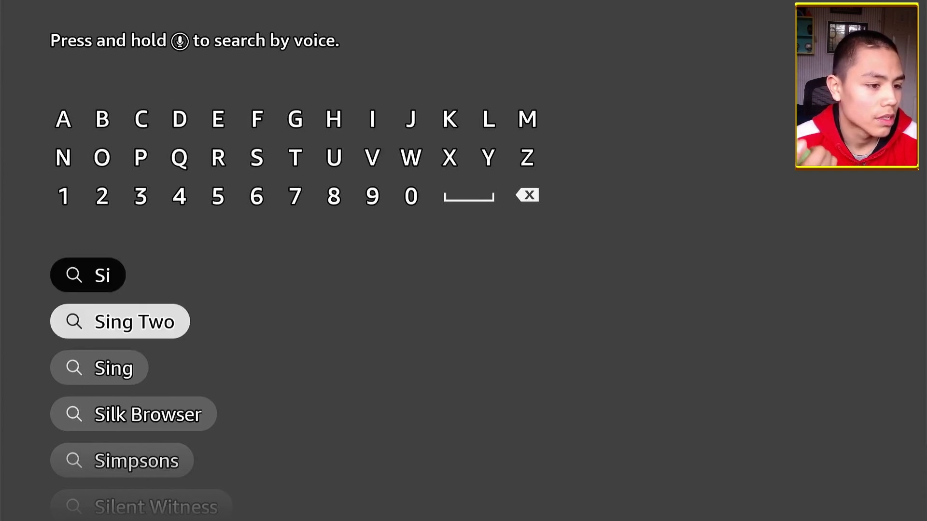
key("Down")
key("Down")
key("Return")
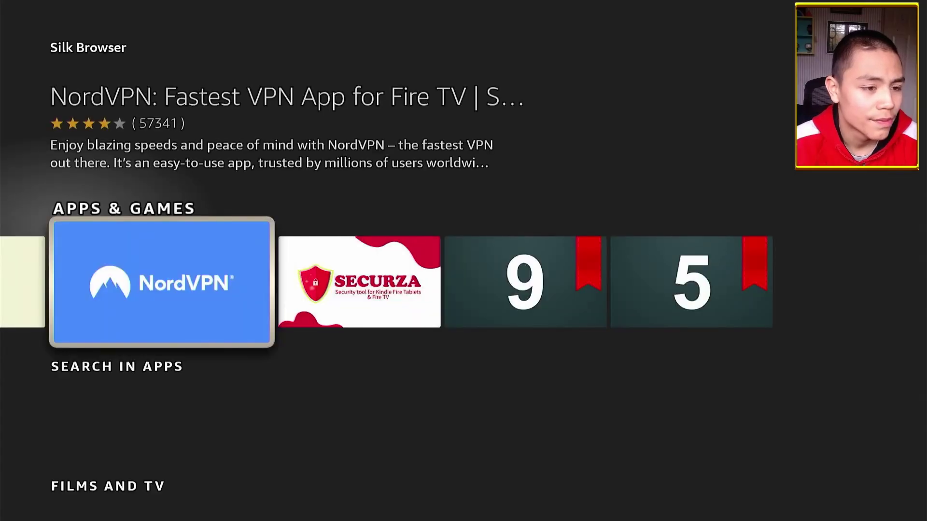
key("Left")
key("Left")
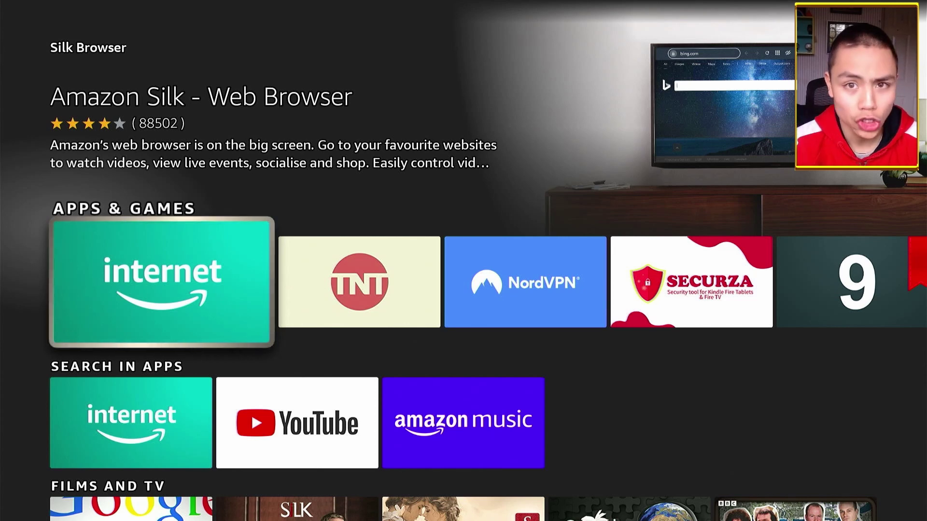
Return to the home screen and open the My Fire TV section of the device settings.
key("Home")
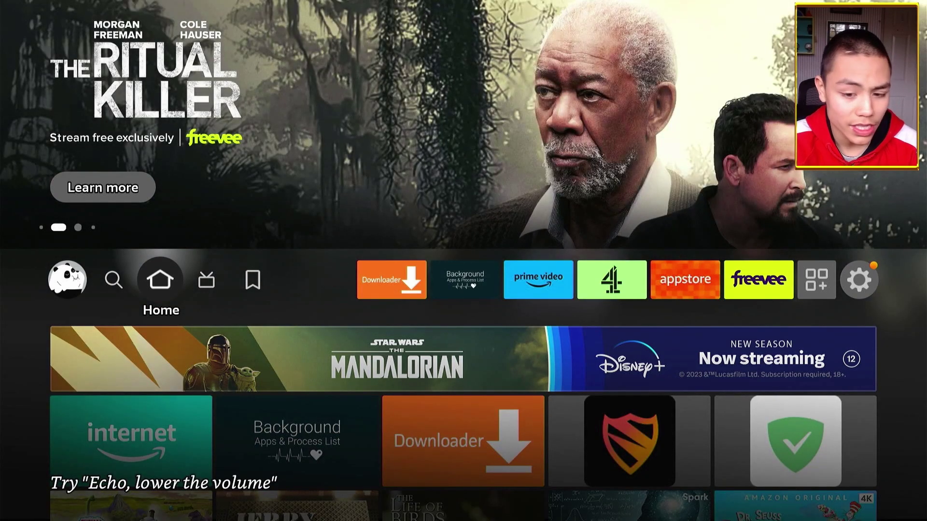
key("Right")
key("Right")
key("Right")
key("Right")
key("Right")
key("Right")
key("Right")
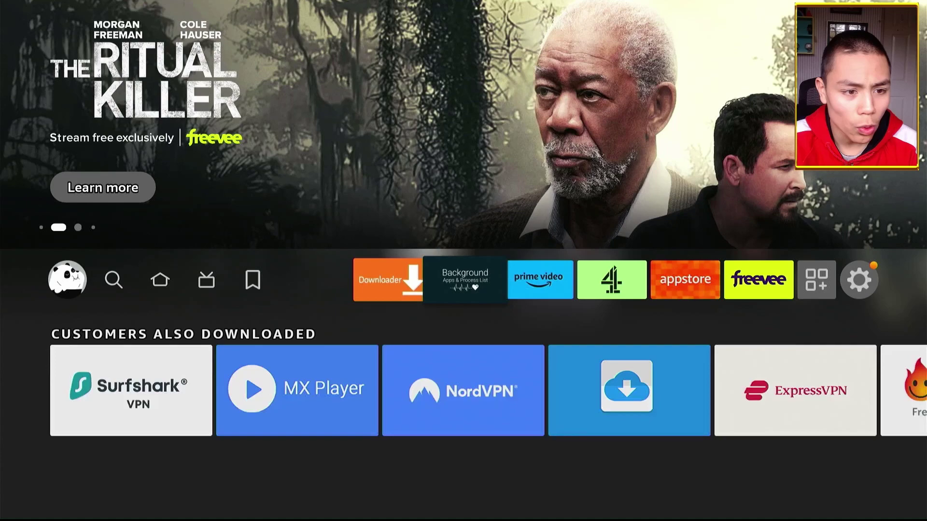
key("Right")
key("Right")
key("Right")
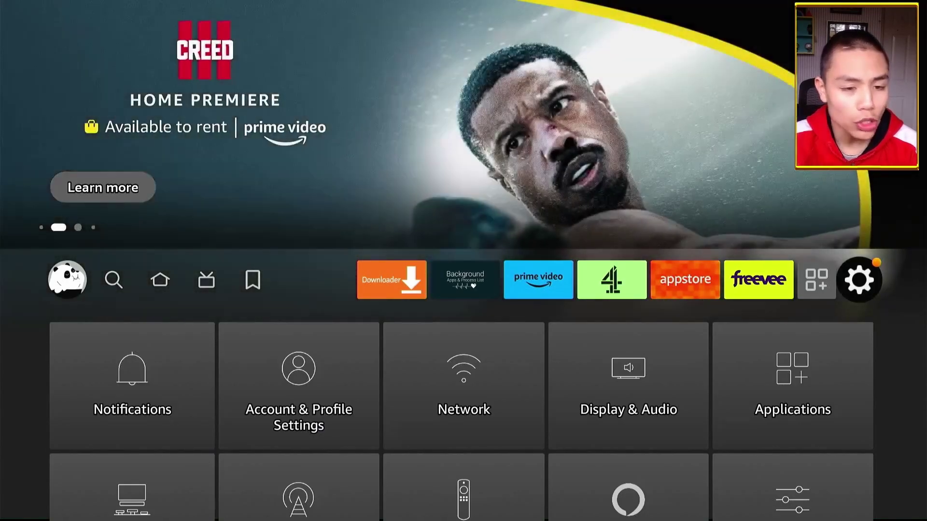
key("Down")
key("Down")
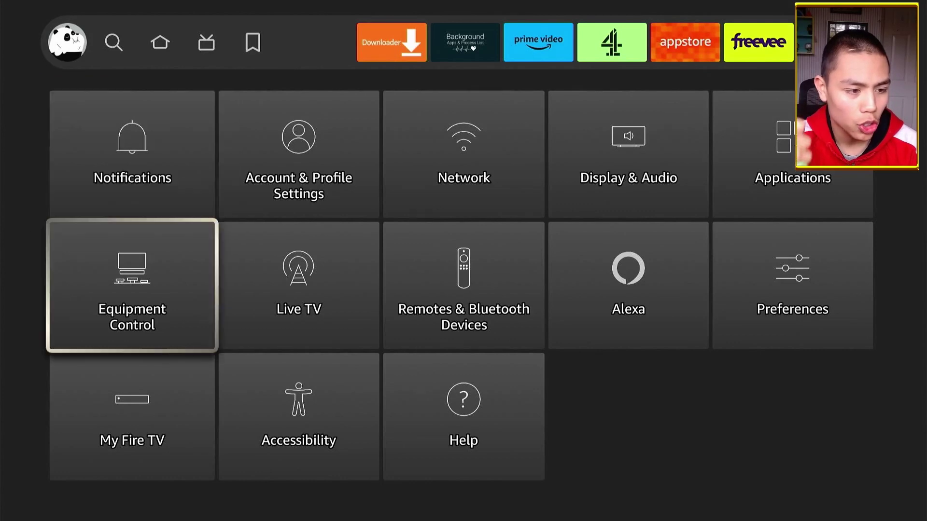
key("Down")
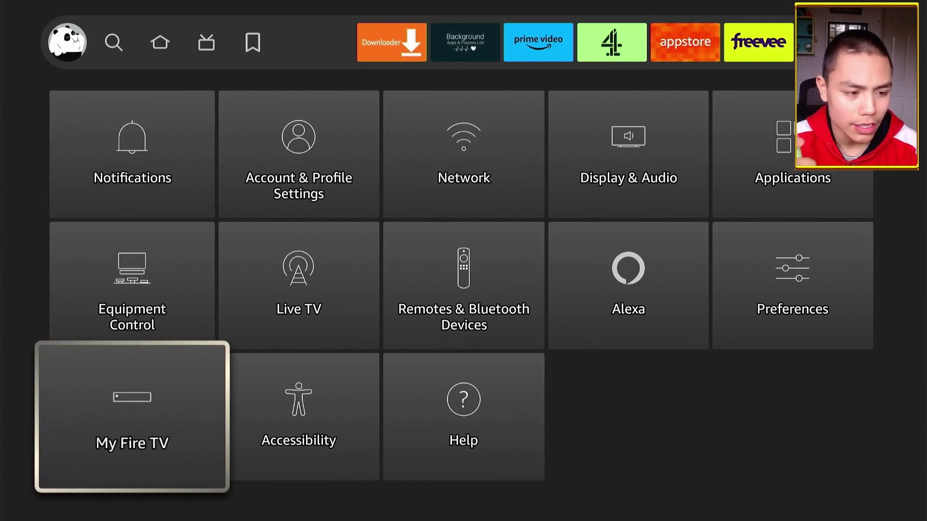
key("Return")
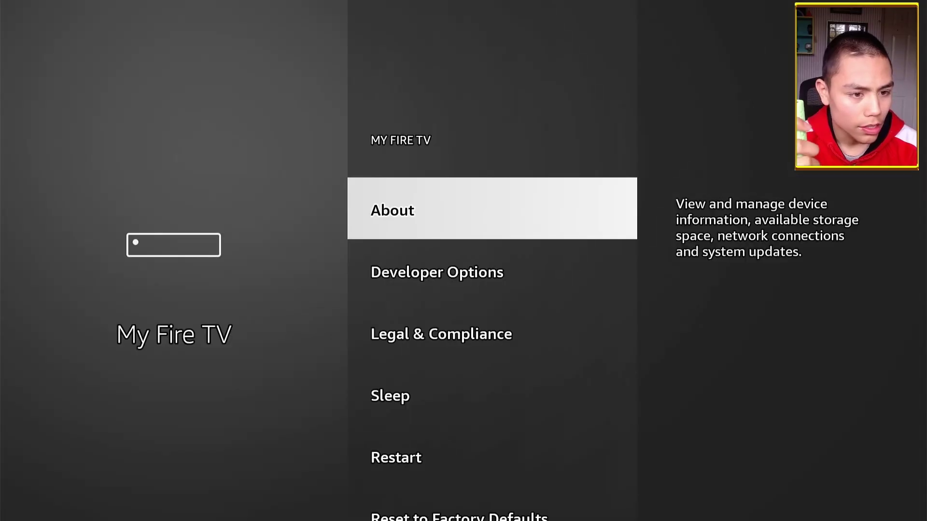
View the Fire TV Cube device information under About, and return to the My Fire TV options.
key("Down")
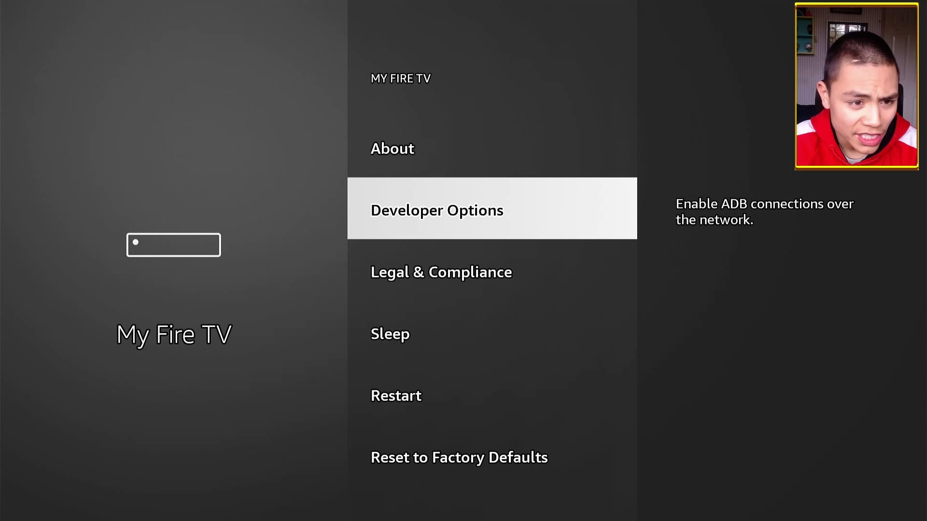
key("Up")
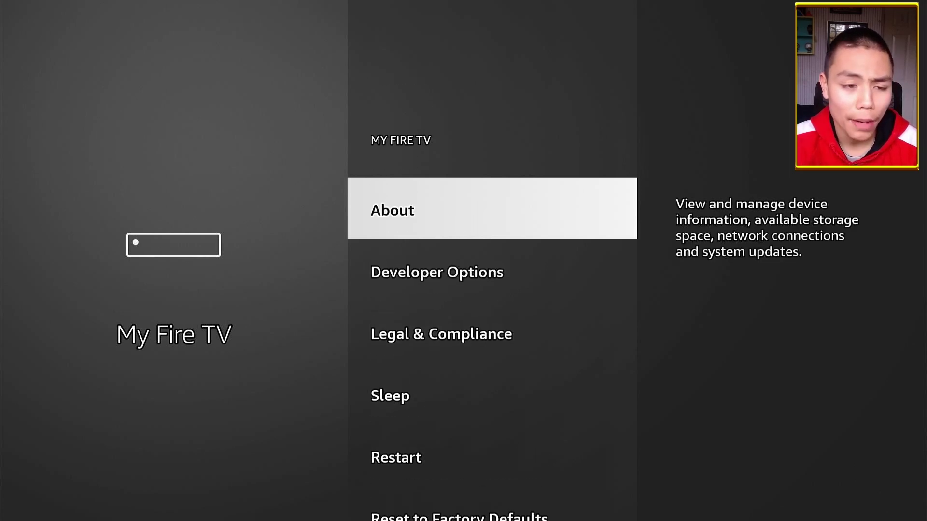
key("Return")
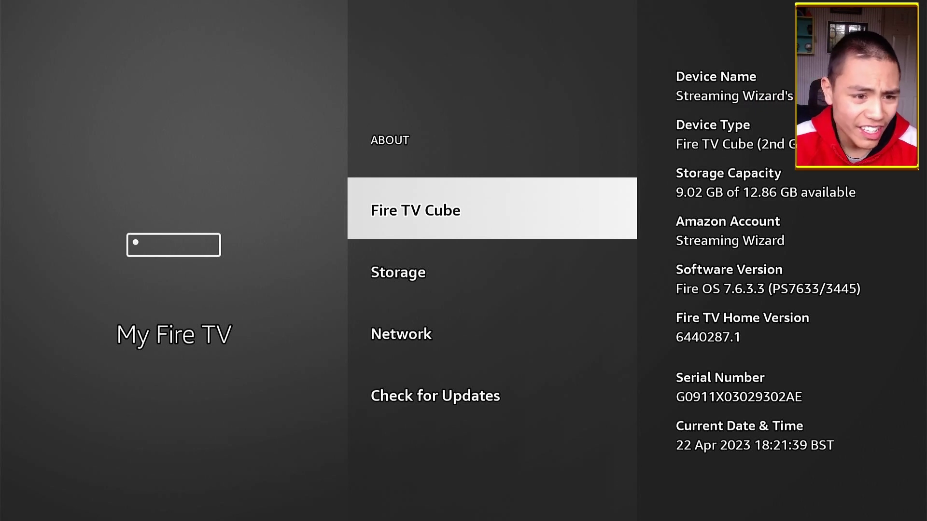
key("Return")
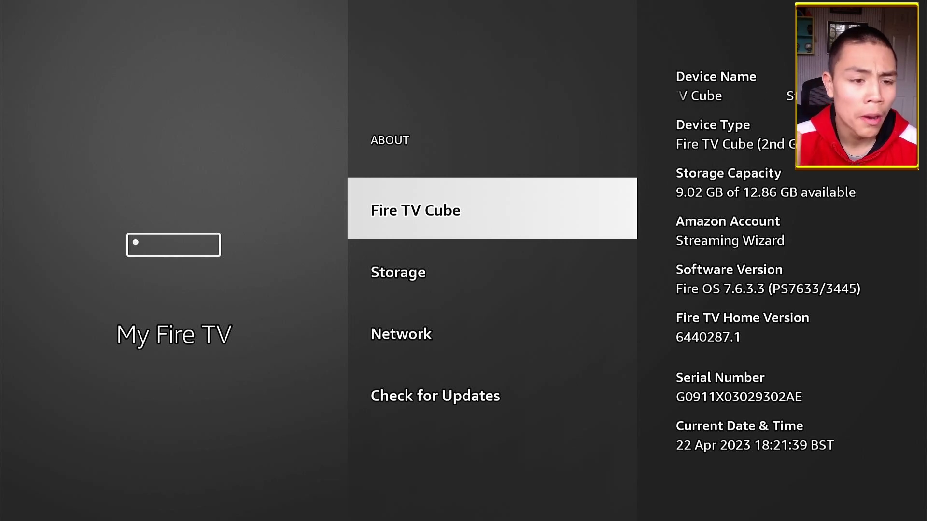
key("Escape")
Open the Install unknown apps list in Developer Options and check the Downloader entry.
key("Down")
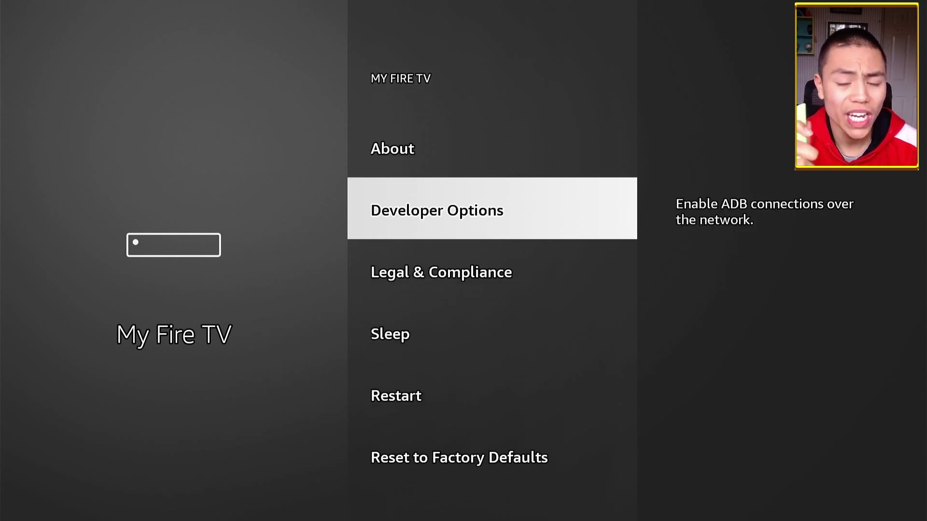
key("Return")
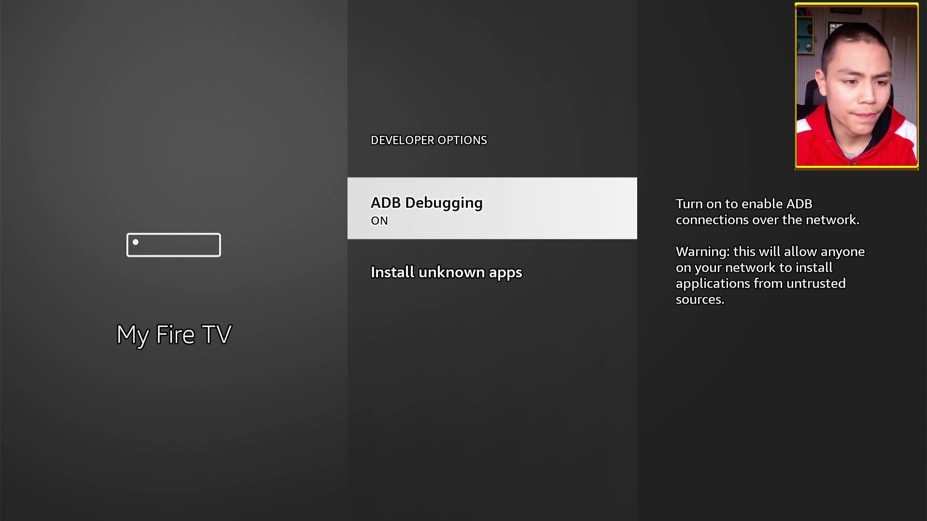
key("Down")
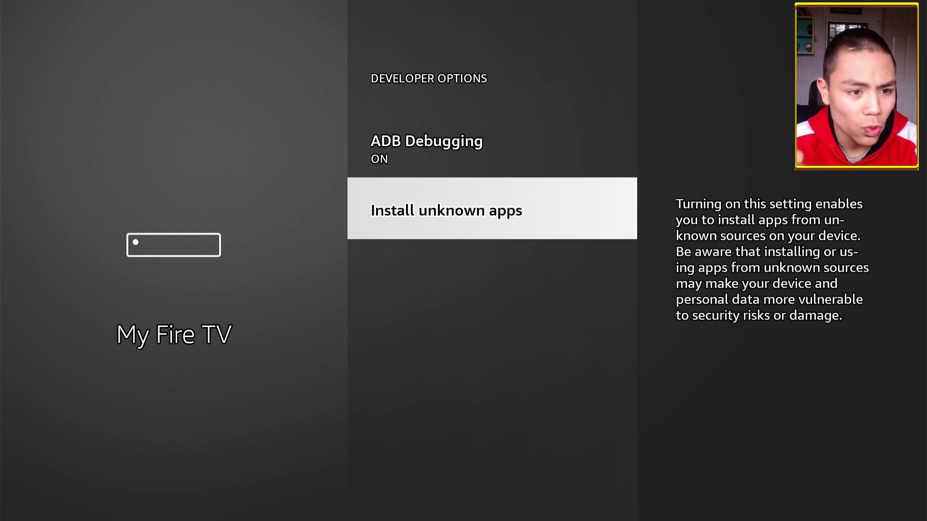
key("Return")
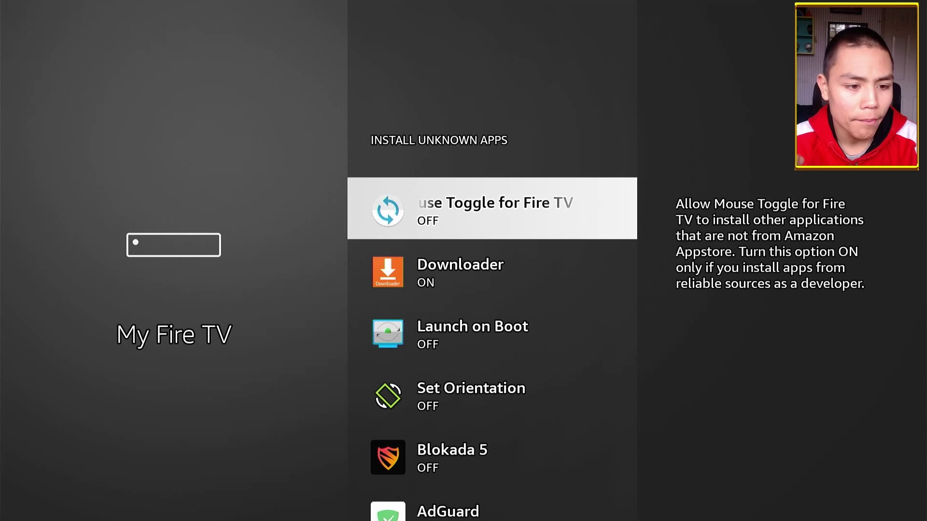
key("Down")
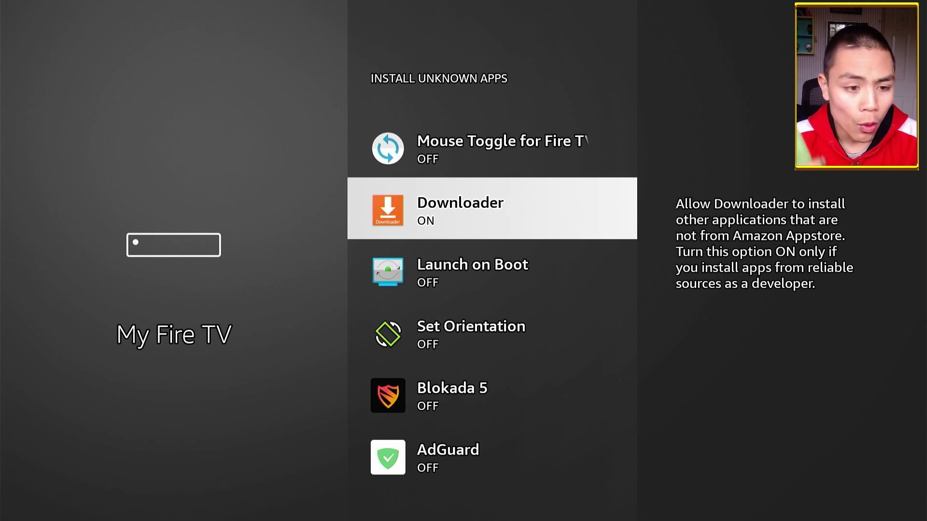
Return to the home screen and launch the Downloader app.
key("Home")
key("Right")
key("Right")
key("Right")
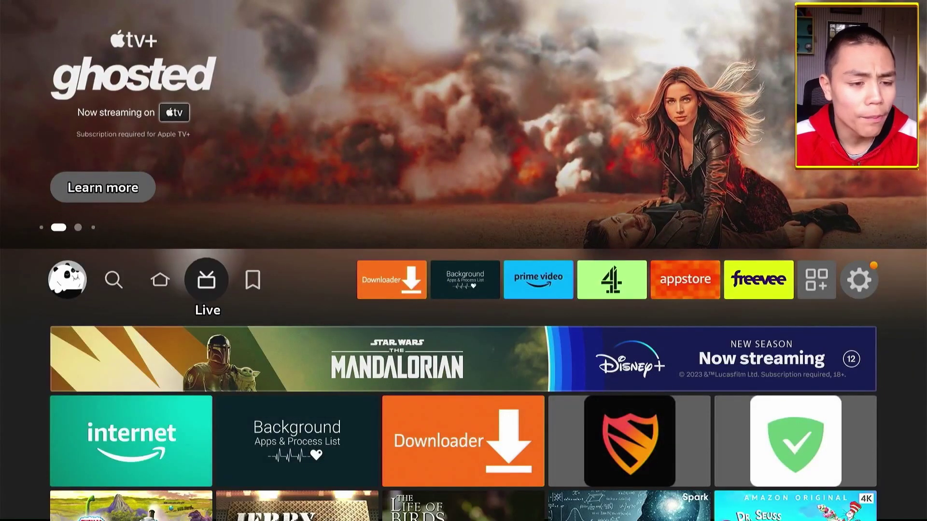
key("Return")
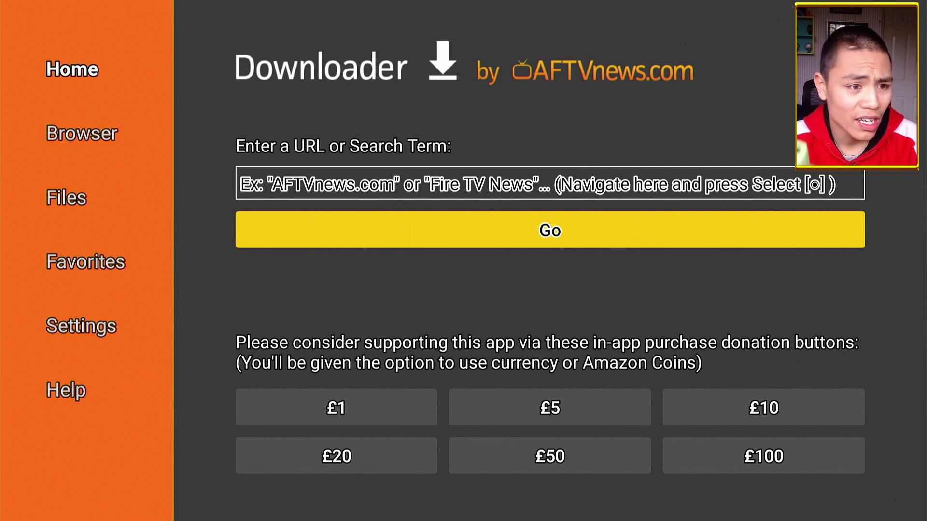
Enter the code 826476 as the URL or search term in Downloader and load its page.
key("Up")
key("Return")
key("Up")
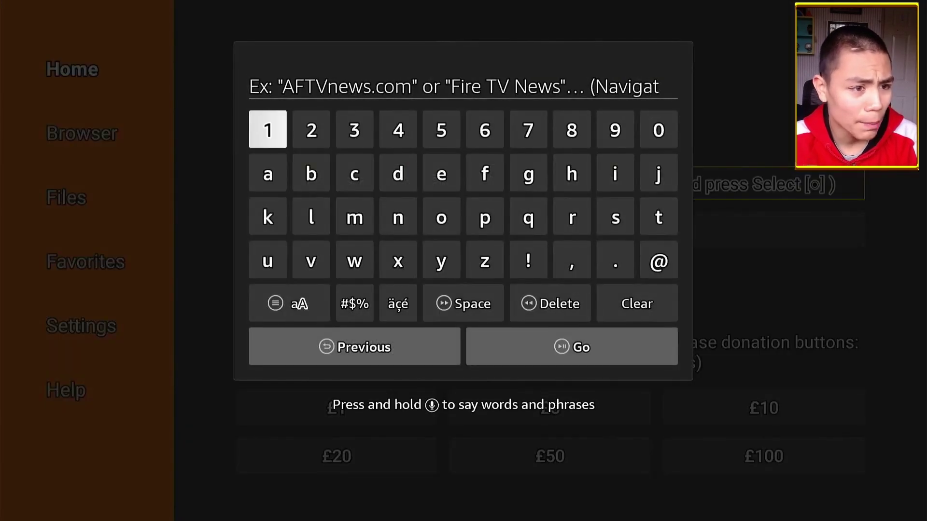
key("Left")
key("Left")
key("Left")
key("Return")
key("Left")
key("Left")
key("Left")
key("Left")
key("Left")
key("Left")
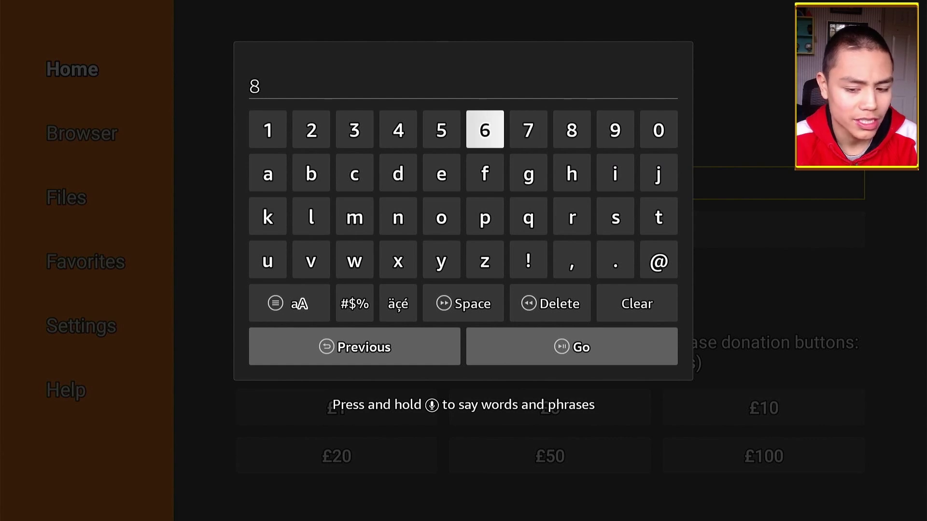
key("Return")
key("Right")
key("Right")
key("Right")
key("Right")
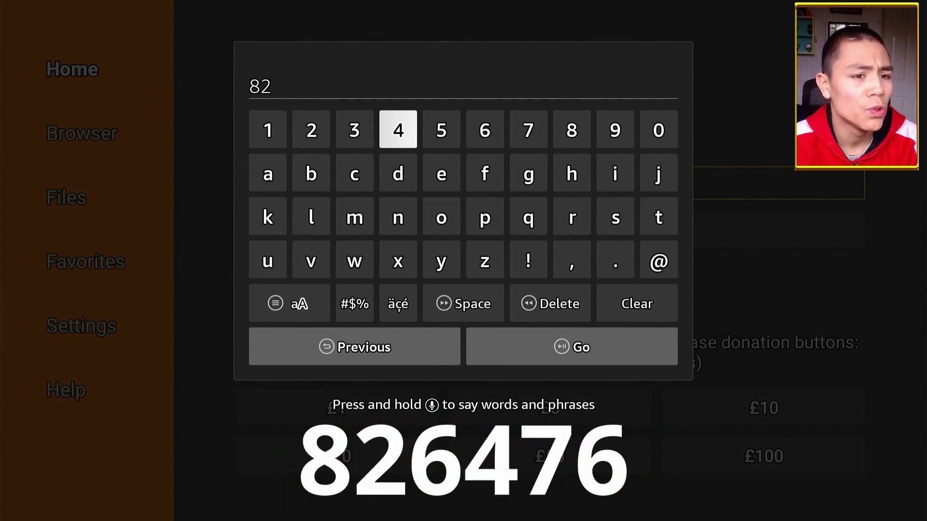
key("Return")
key("Left")
key("Left")
key("Return")
key("Right")
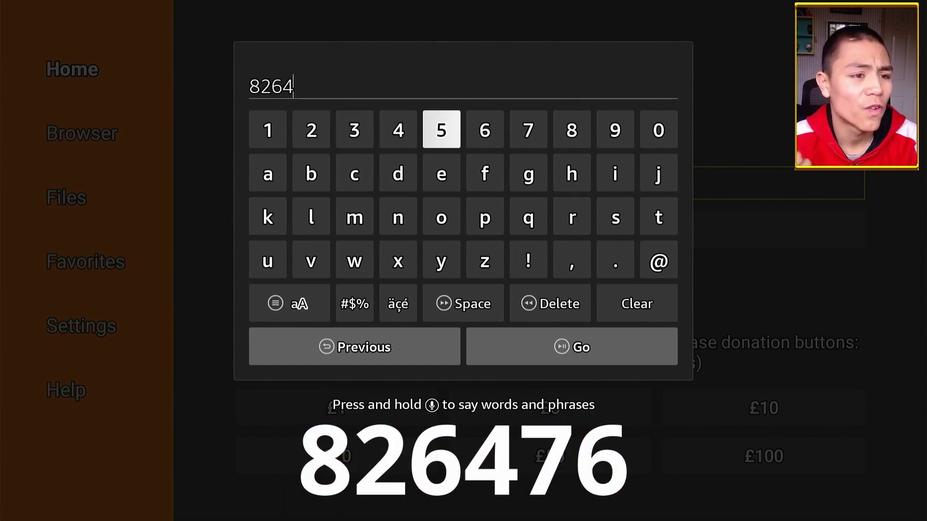
key("Right")
key("Right")
key("Return")
key("Left")
key("Return")
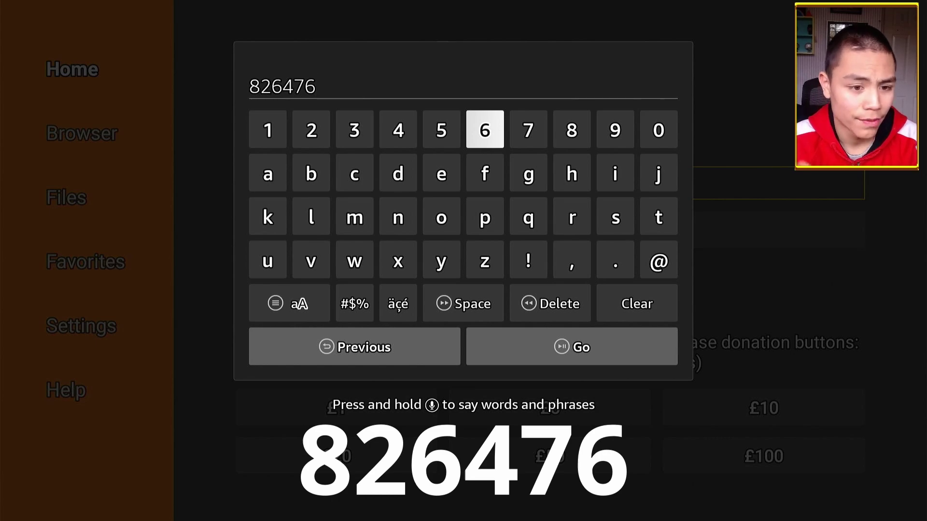
key("XF86AudioPlay")
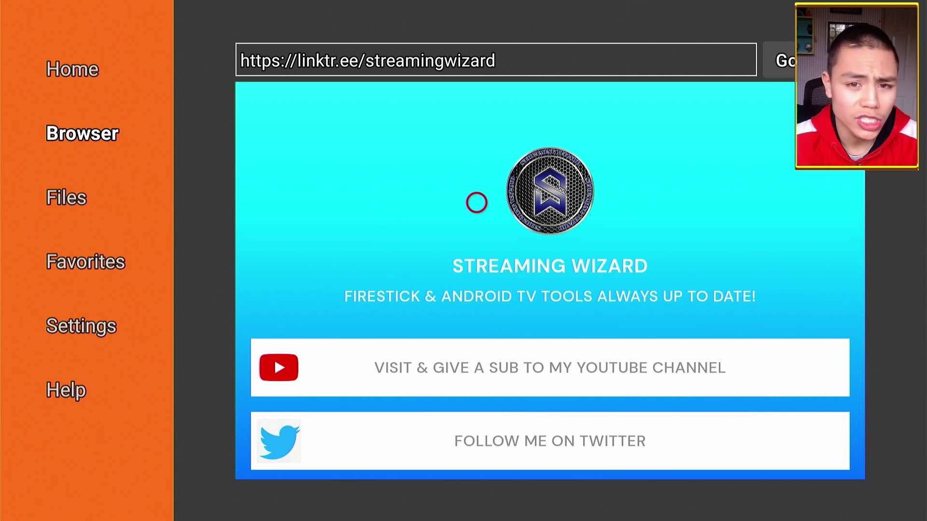
Download Google Chrome from the Web Browsers section of the Streaming Wizard page and install it.
scroll(476, 459, "down", 10)
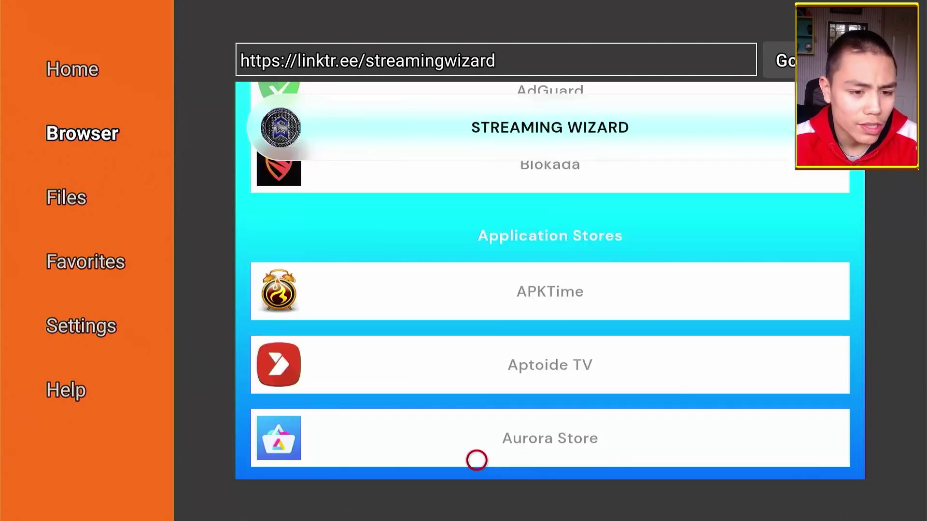
scroll(476, 461, "down", 15)
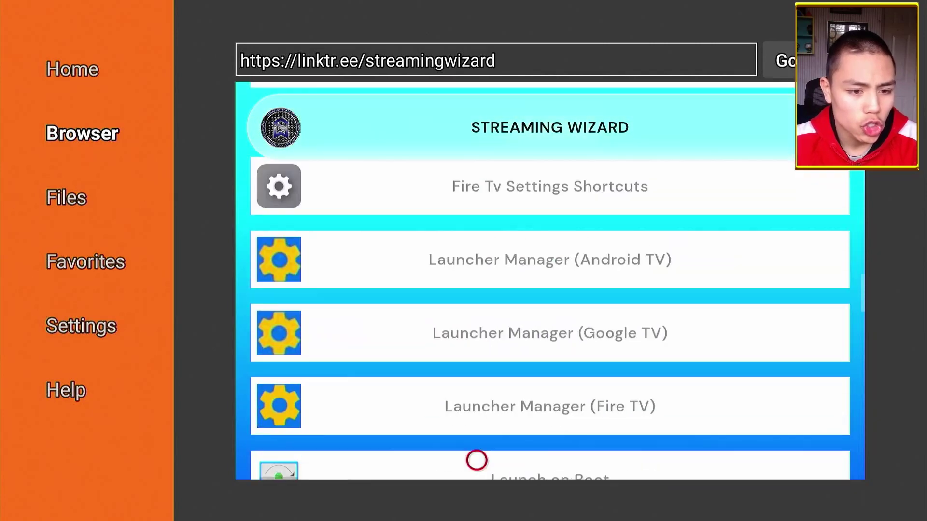
scroll(477, 460, "down", 10)
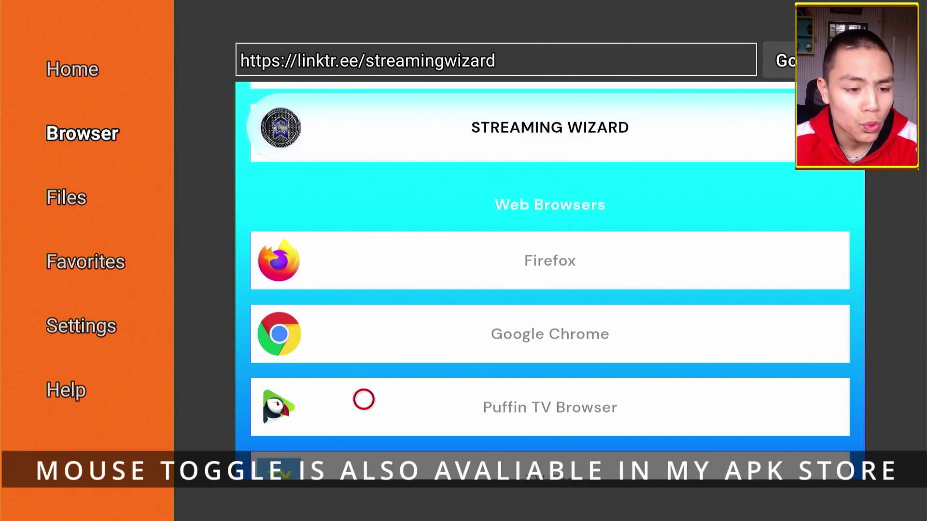
scroll(363, 460, "down", 5)
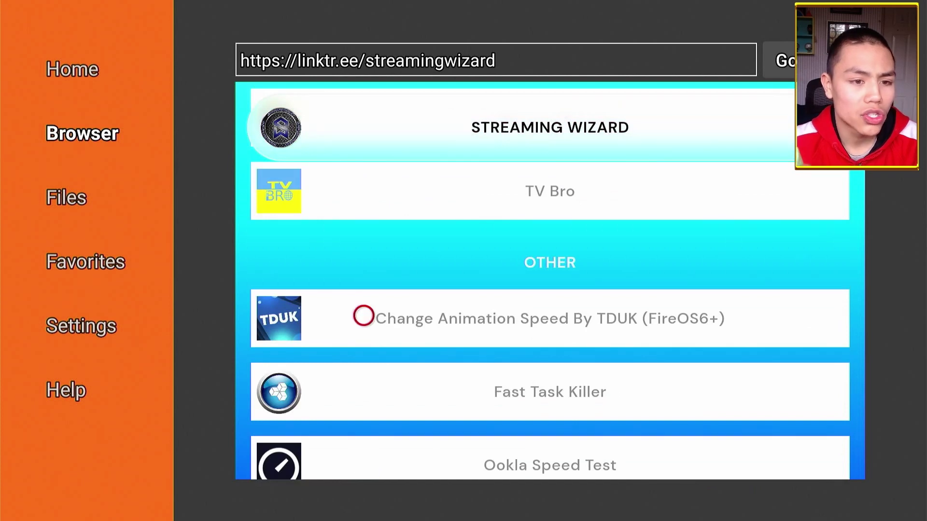
scroll(363, 99, "up", 1)
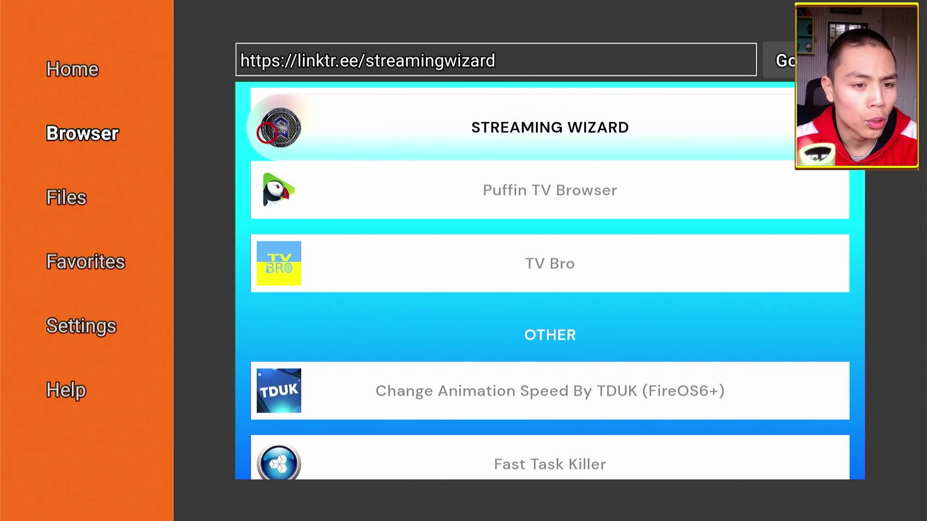
scroll(267, 132, "up", 5)
scroll(267, 102, "down", 5)
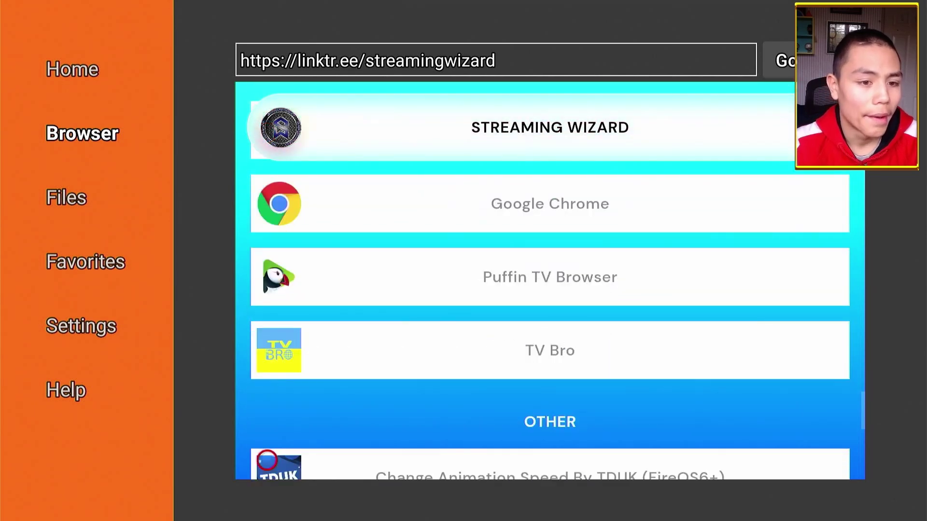
scroll(267, 126, "up", 1)
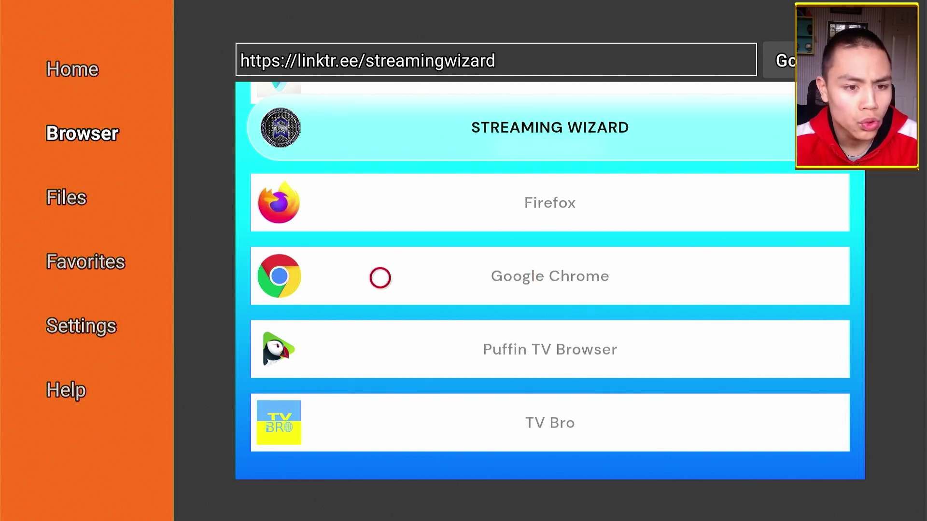
left_click(380, 277)
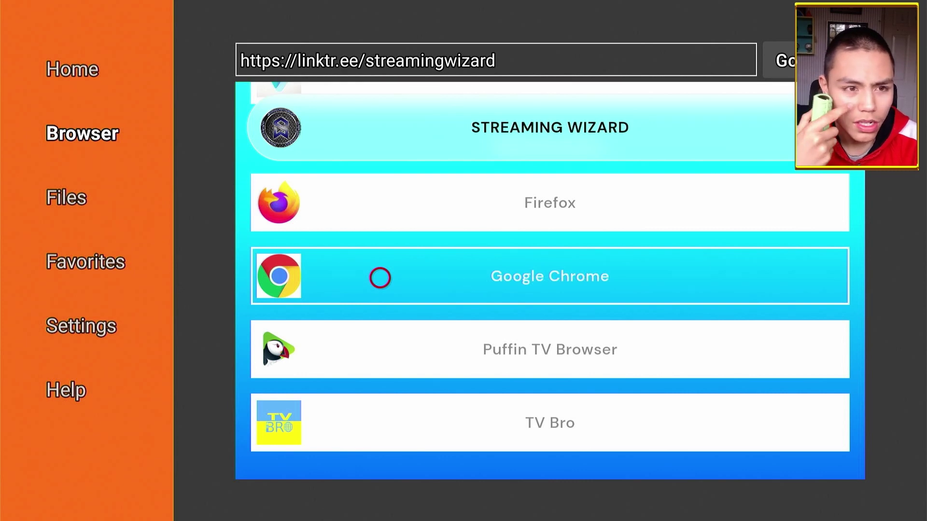
left_click(380, 278)
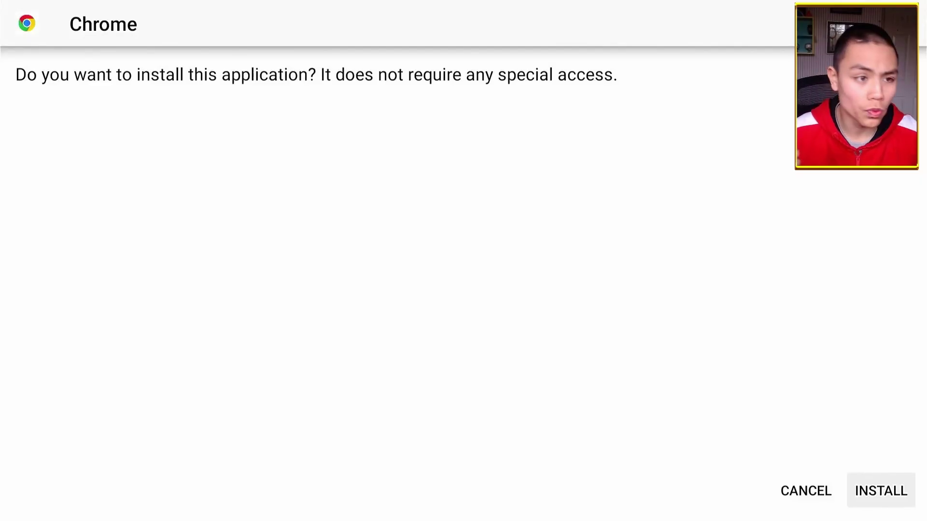
key("Return")
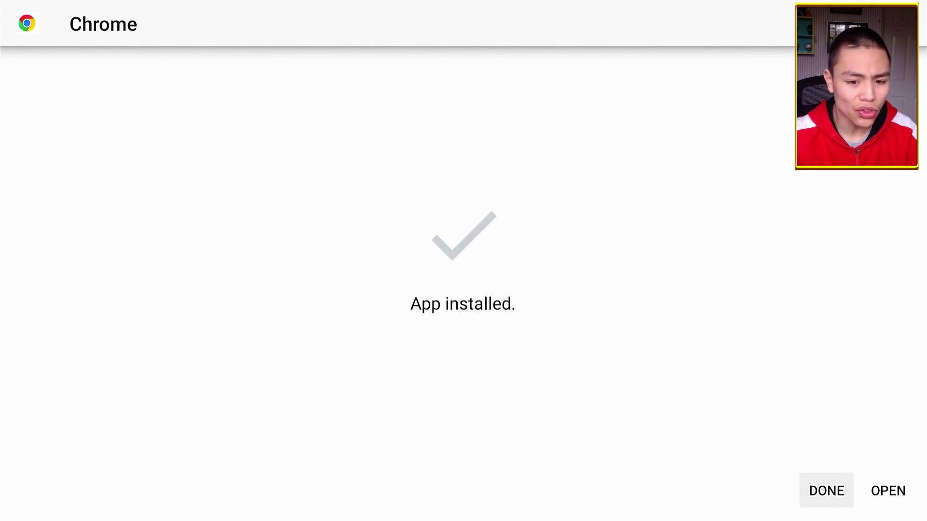
key("Return")
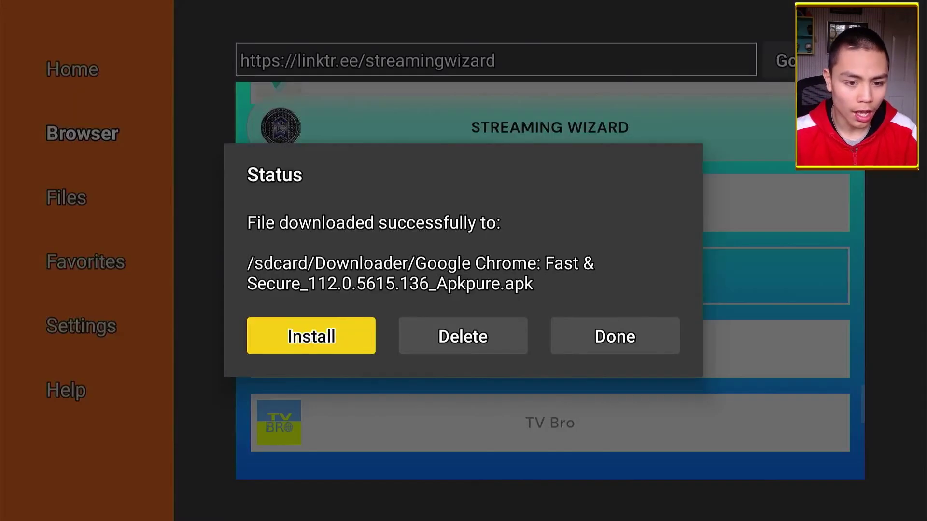
Delete the downloaded Google Chrome APK file and confirm the deletion.
key("Return")
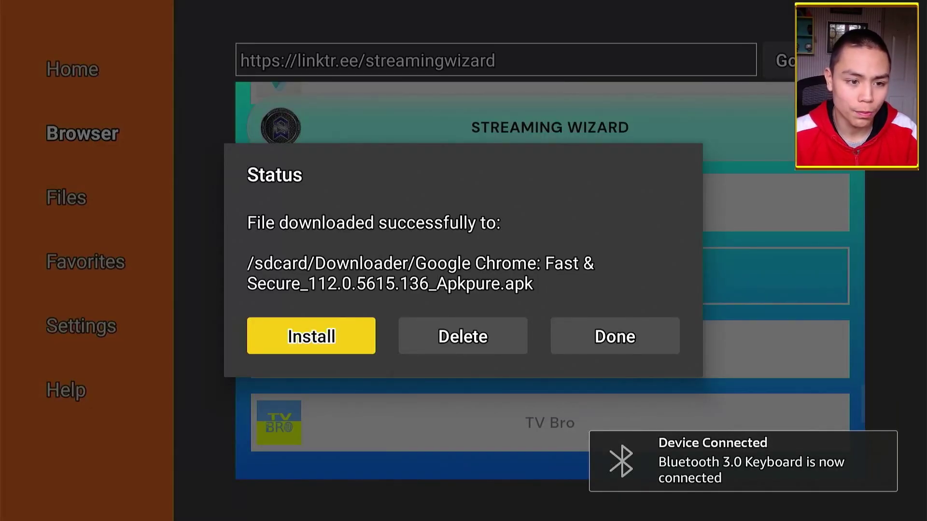
key("Right")
key("Return")
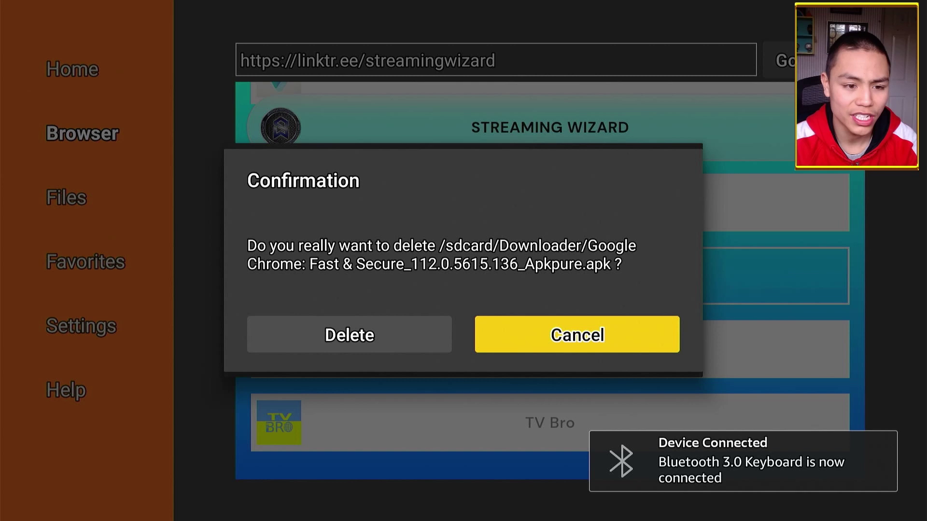
key("Left")
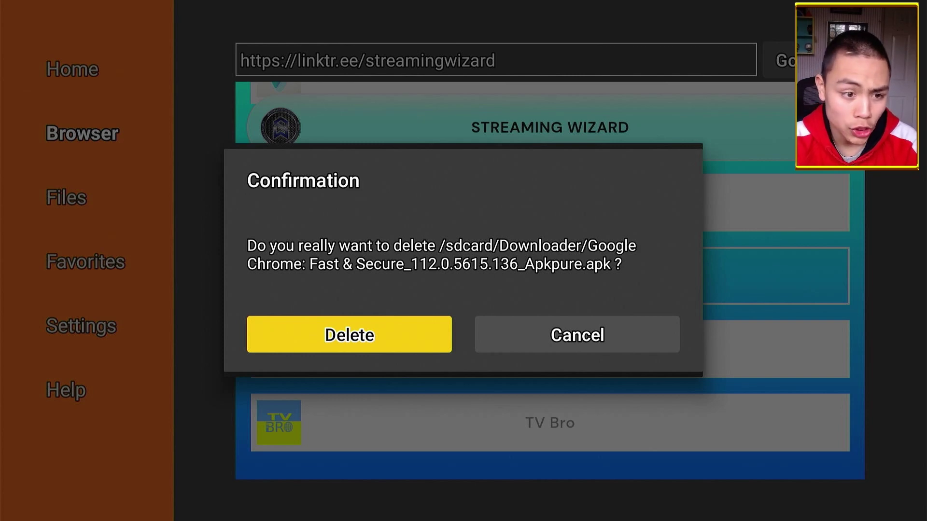
key("Return")
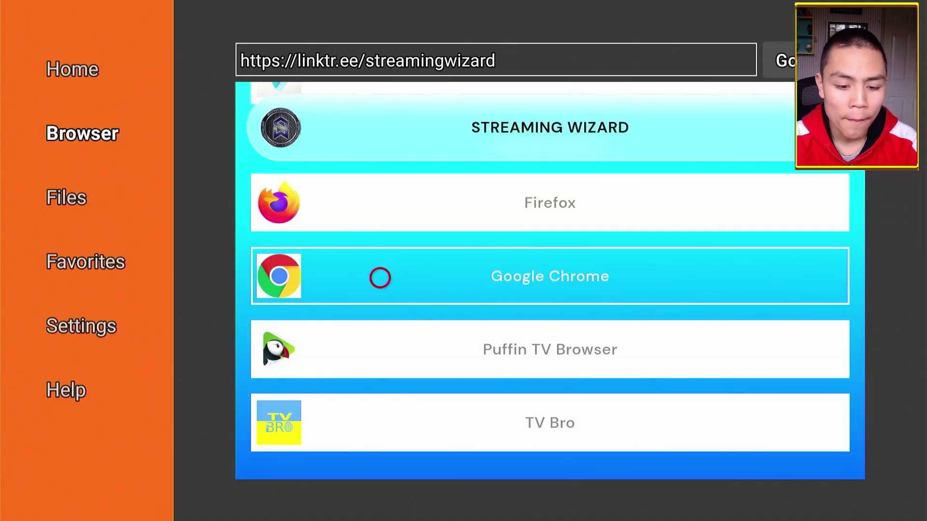
Return to the home screen and open the full Your Apps & Channels list.
key("Home")
key("Right")
key("Right")
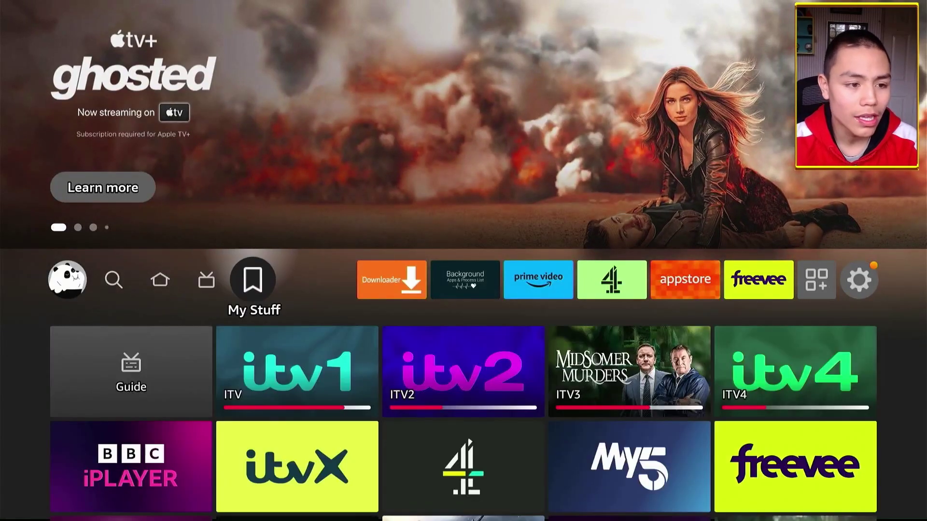
key("Right")
key("Right")
key("Right")
key("Right")
key("Right")
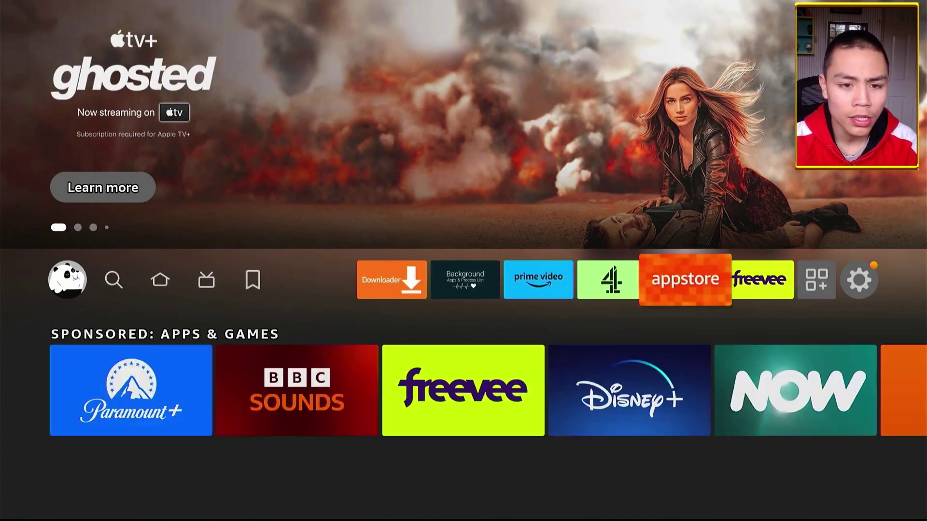
key("Right")
key("Return")
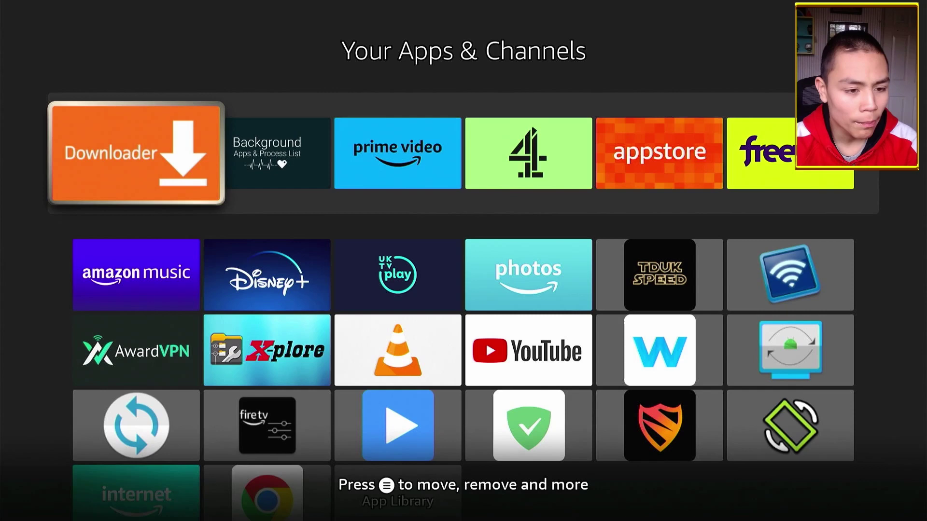
Launch Chrome from the apps list and dismiss the Google Play services notice.
key("Down")
key("Down")
key("Down")
key("Down")
key("Right")
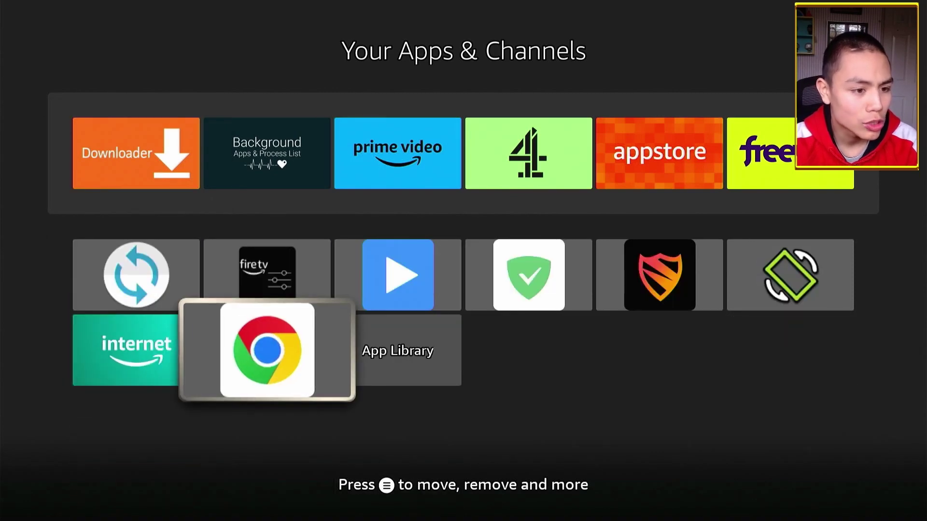
key("Right")
key("Left")
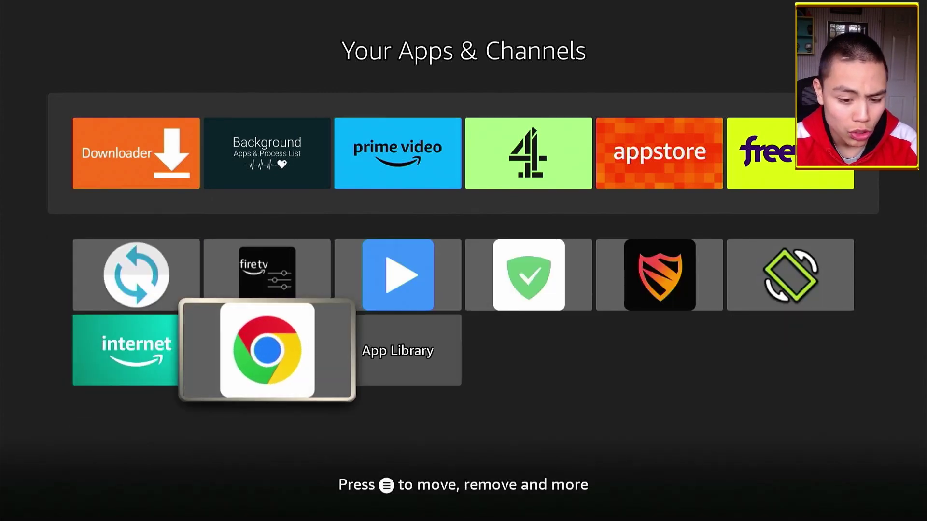
key("Return")
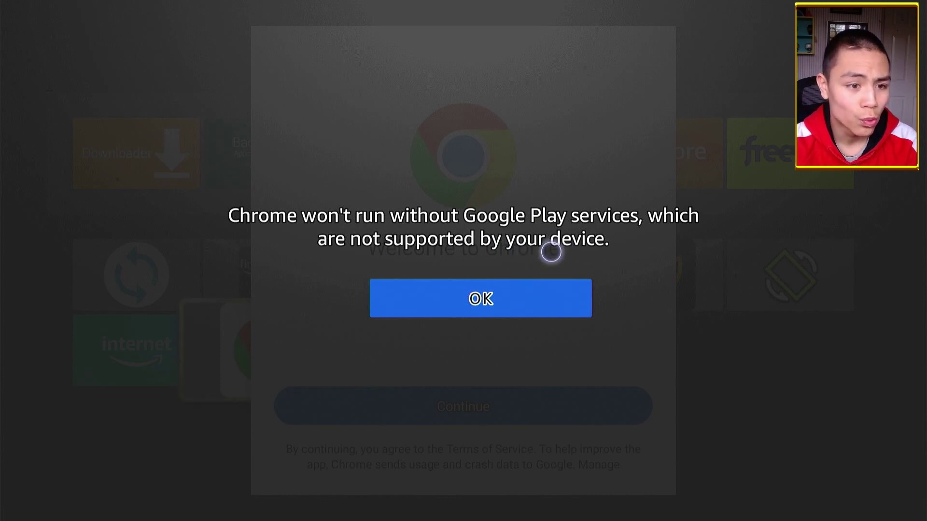
left_click(545, 310)
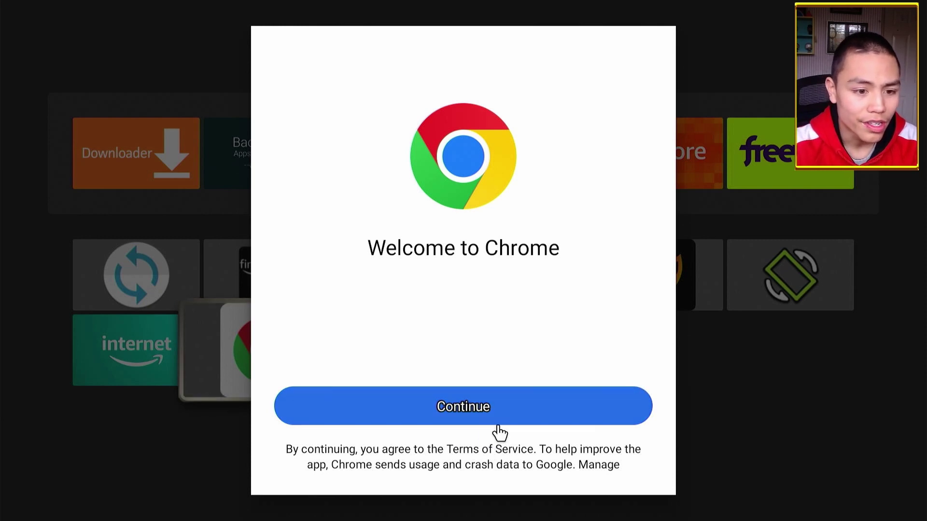
Continue past Chrome's welcome screen and search for "football scores".
left_click(497, 405)
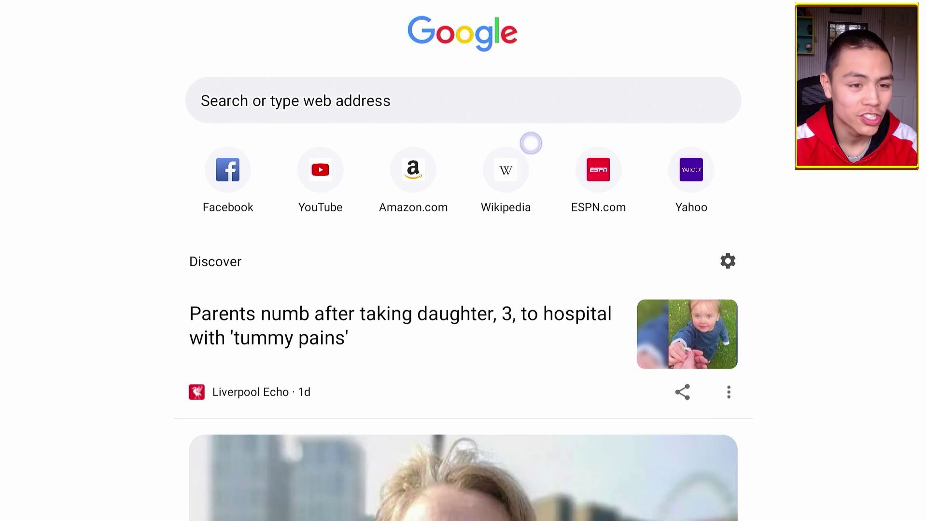
left_click(541, 103)
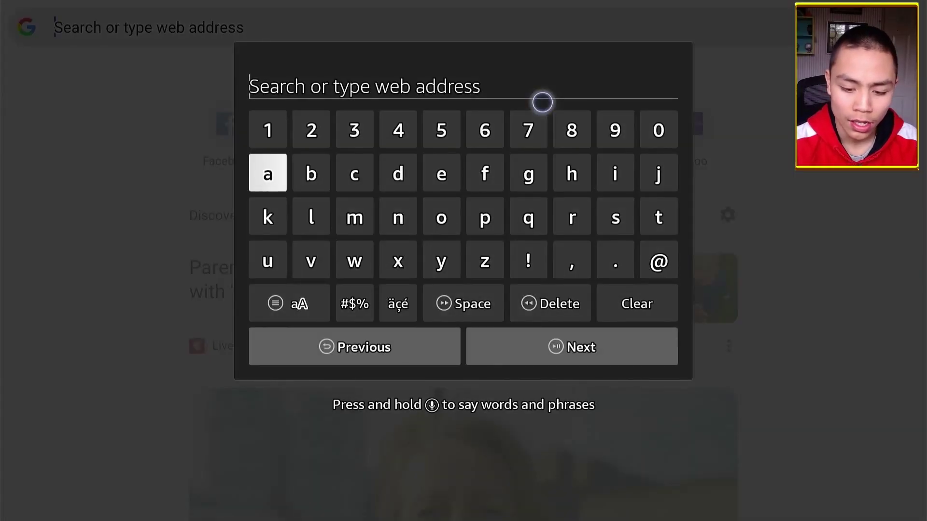
type("footna")
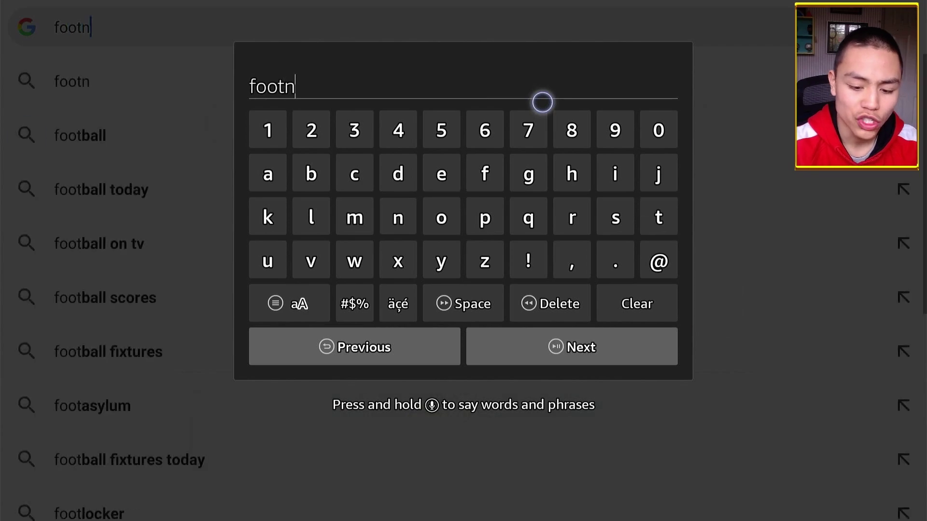
type("a")
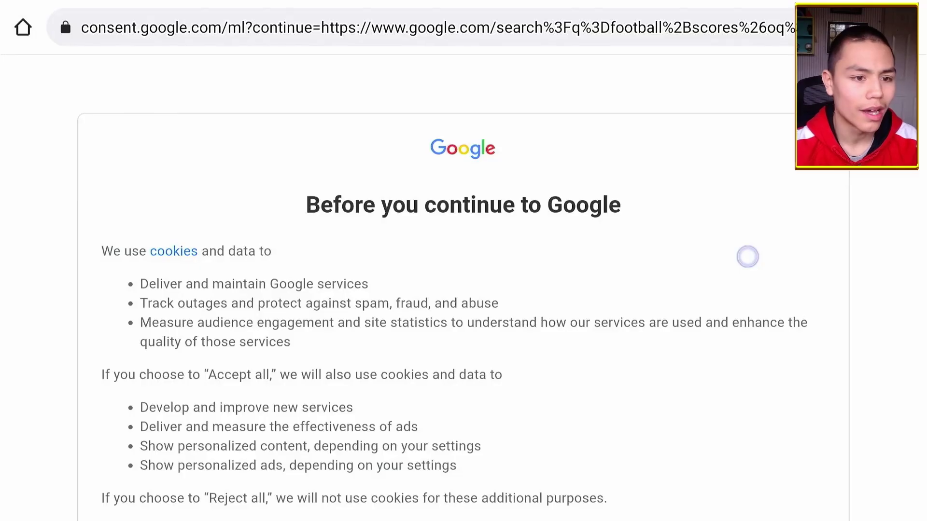
Accept all cookies on Google's consent page to continue to the search results.
scroll(747, 256, "down", 3)
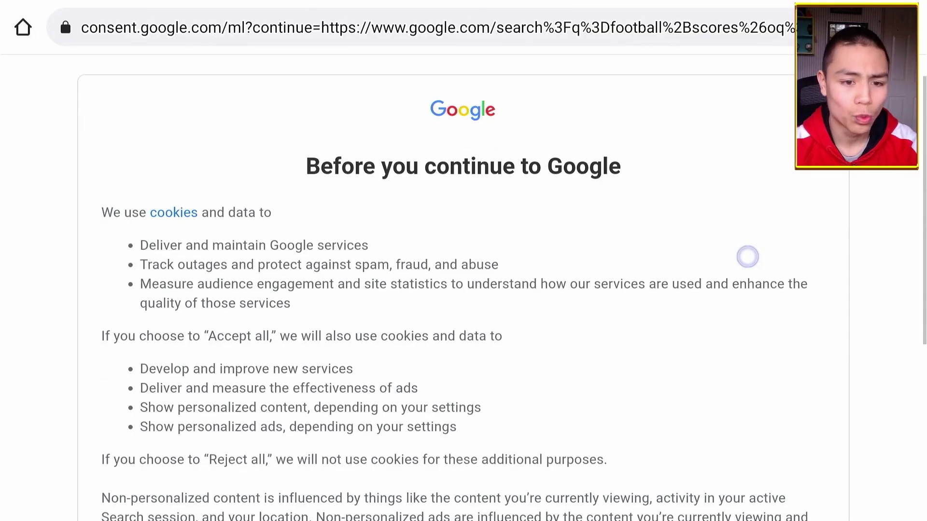
scroll(747, 257, "down", 5)
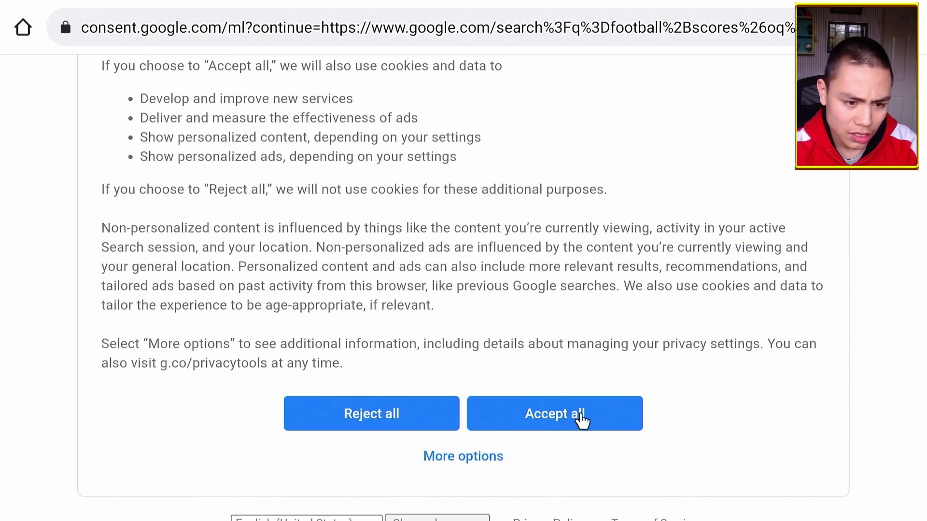
left_click(582, 420)
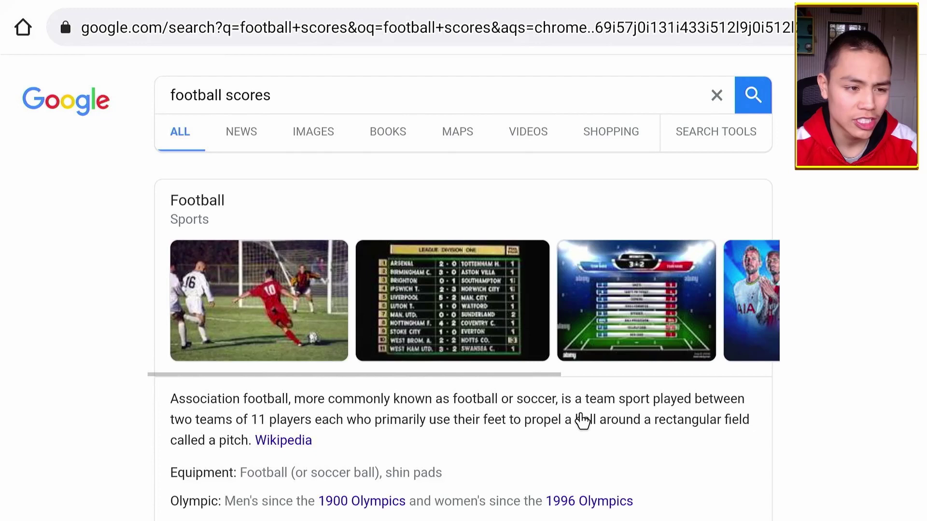
Find the Sky Sports Football Results link among the search results and open it.
scroll(581, 420, "down", 6)
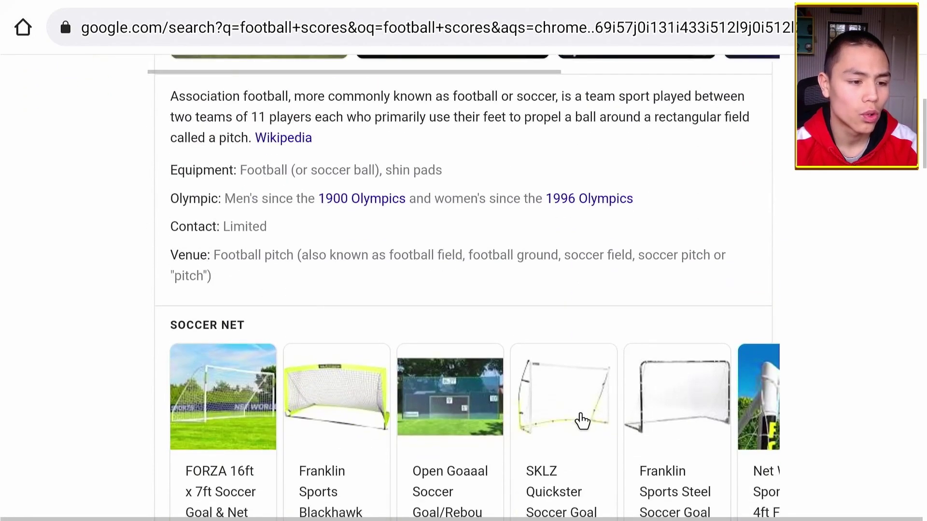
scroll(582, 421, "down", 7)
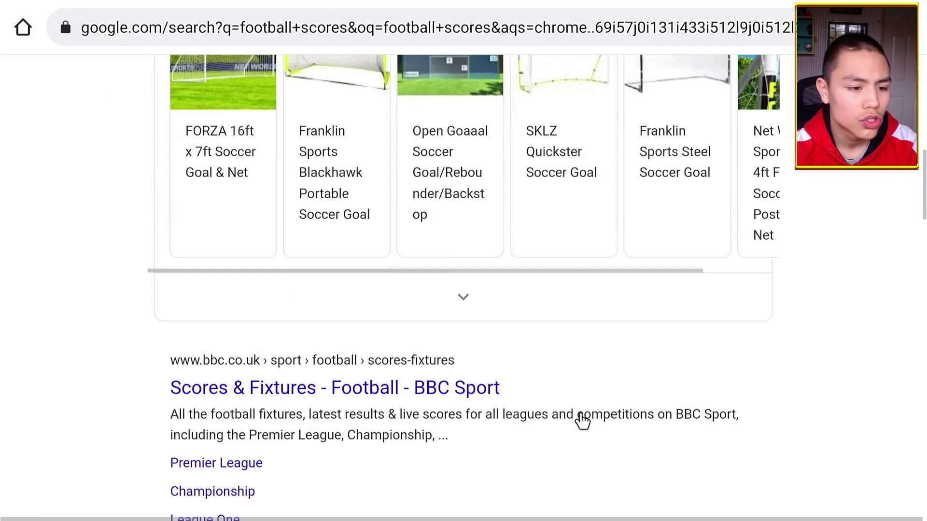
scroll(582, 421, "down", 8)
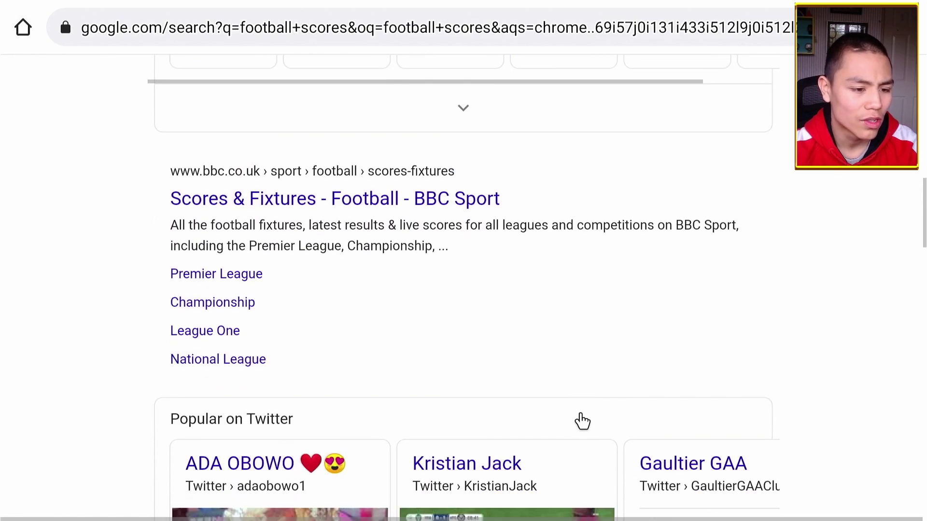
scroll(581, 421, "down", 10)
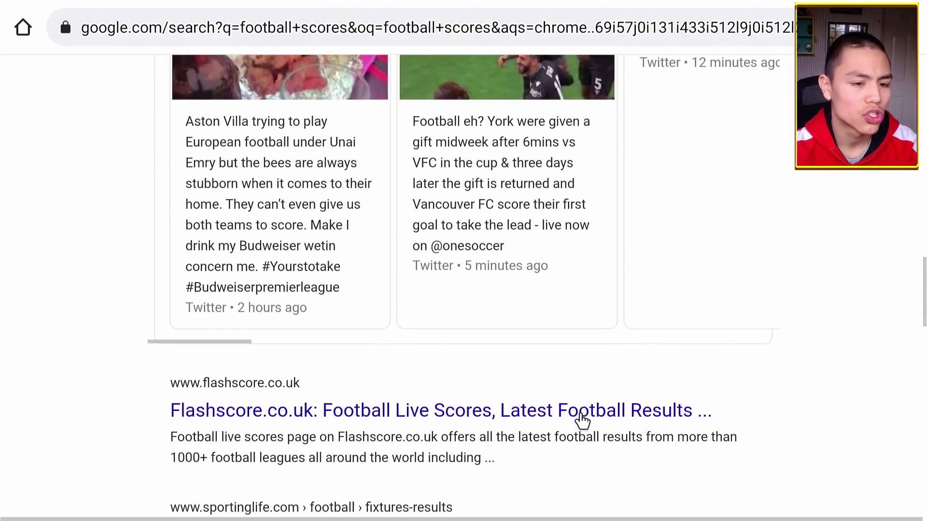
scroll(581, 421, "down", 1)
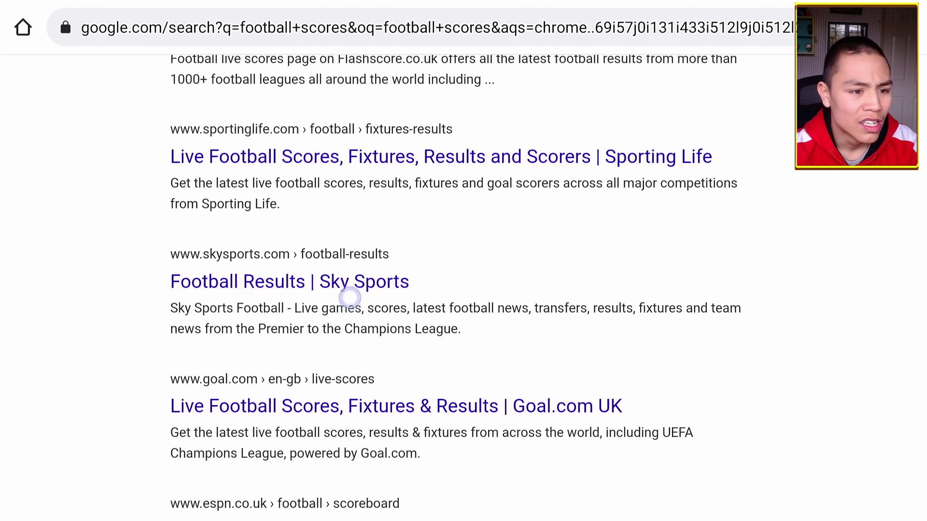
left_click(350, 290)
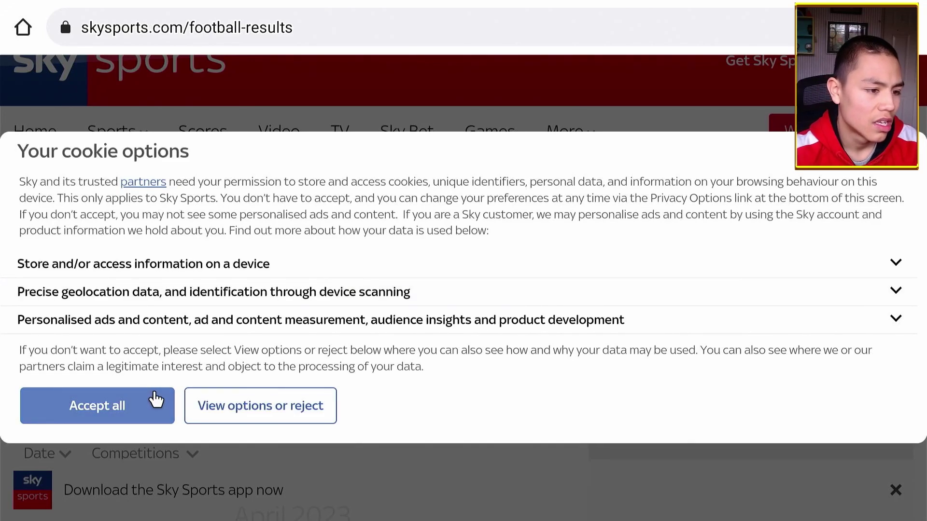
Accept all cookies on the Sky Sports site and look through the Premier League and Scottish Premiership results.
left_click(156, 399)
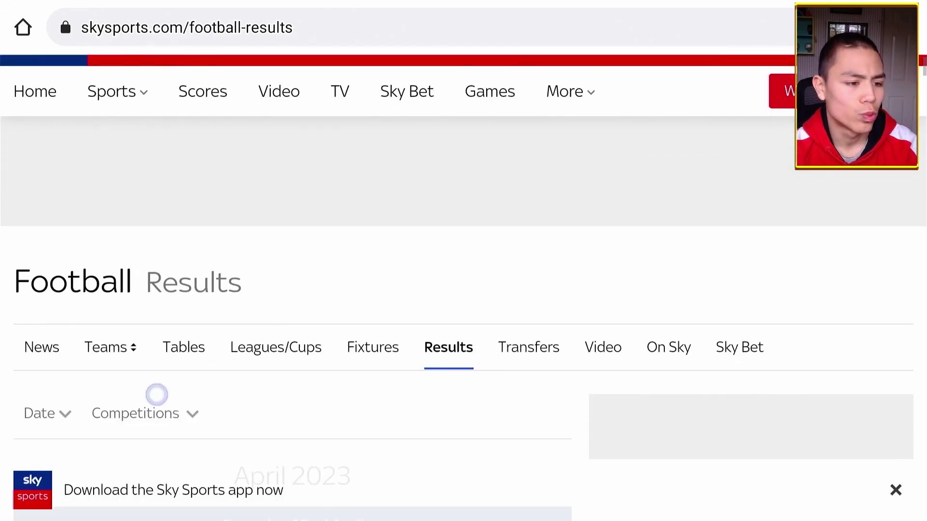
scroll(156, 395, "down", 10)
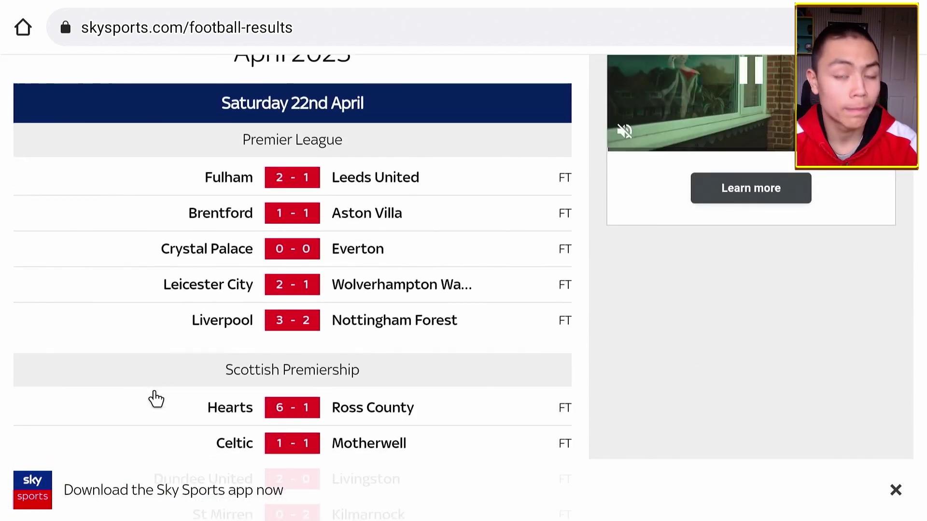
scroll(157, 400, "down", 4)
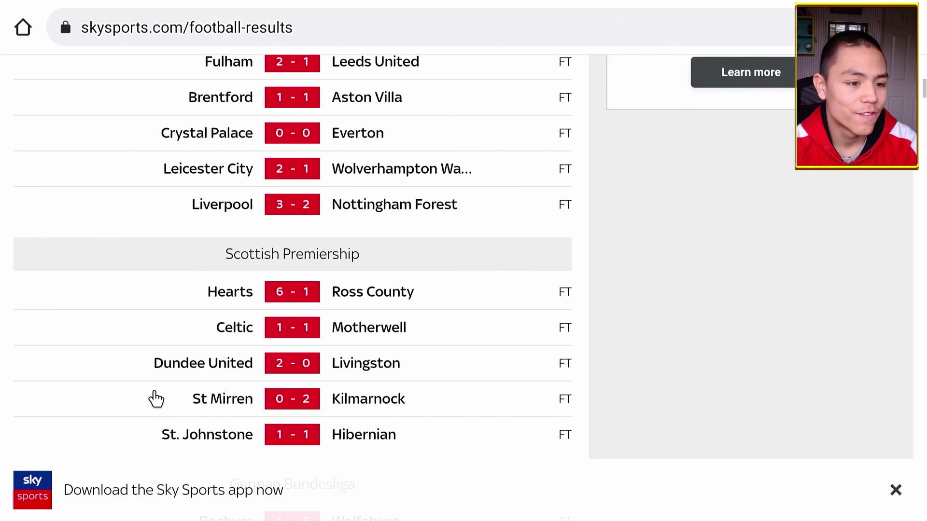
scroll(156, 395, "up", 4)
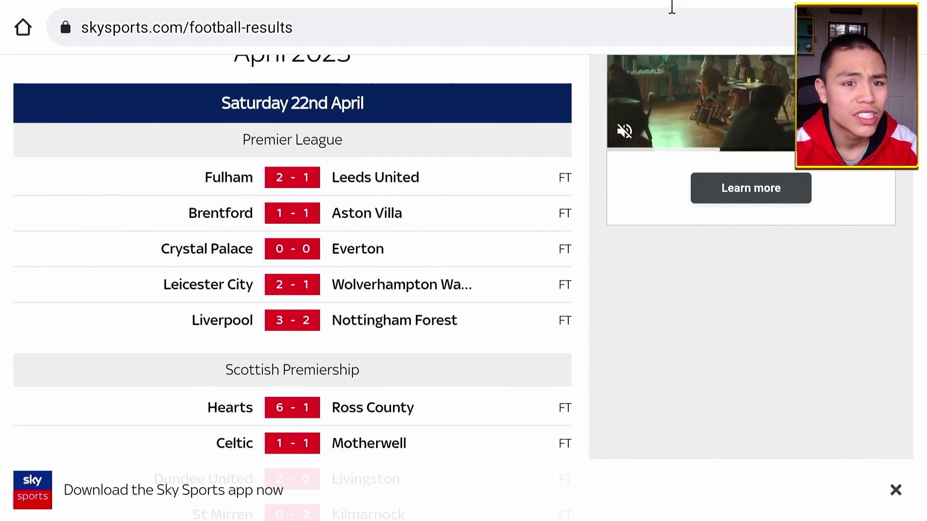
Go to linktr.ee/streamingwizard and accept the site's cookies.
left_click(672, 15)
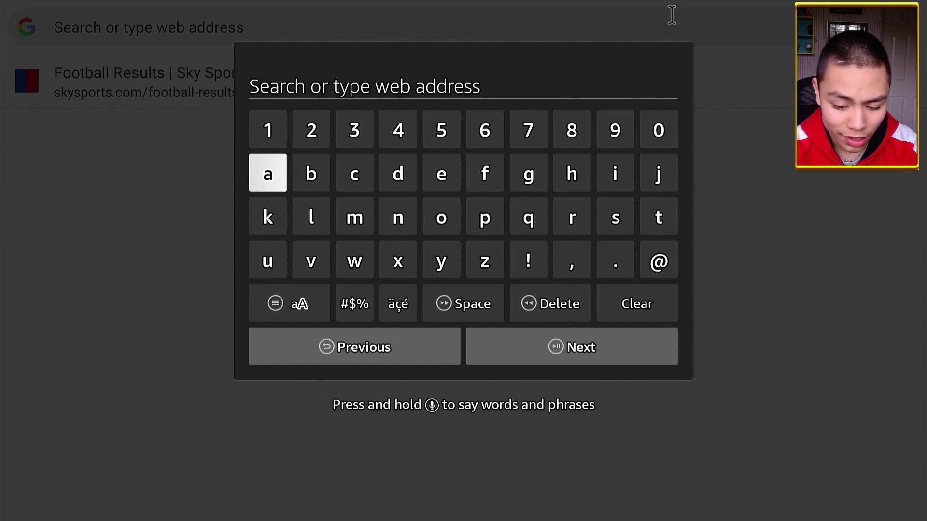
type("linktr.ee/streamingwizard")
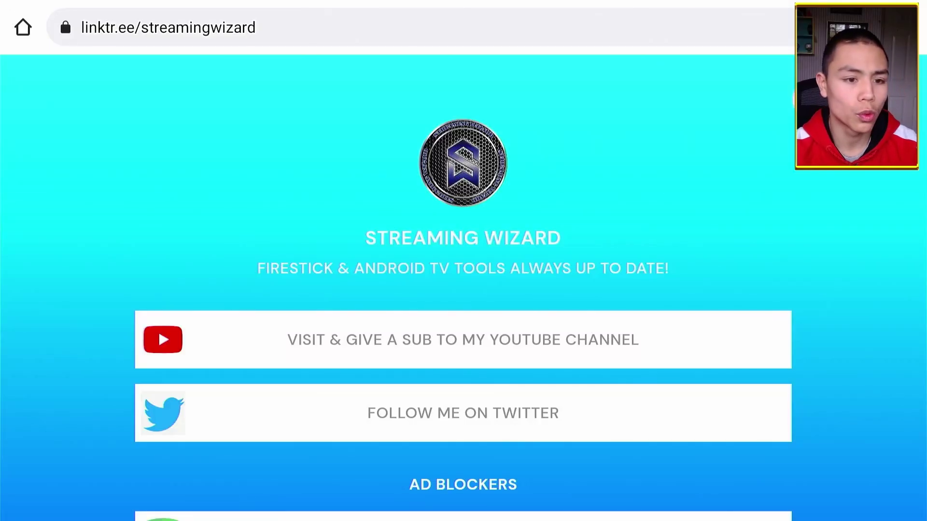
scroll(463, 290, "down", 2)
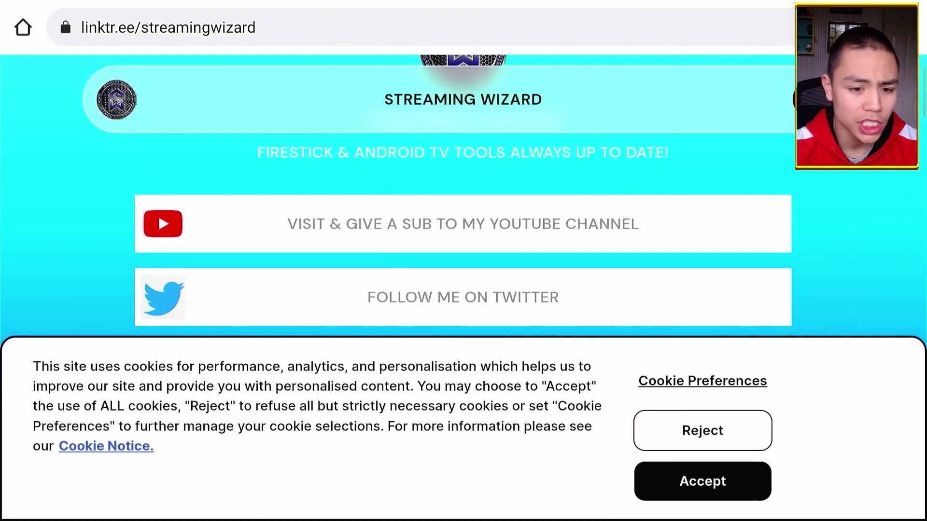
scroll(807, 332, "down", 1)
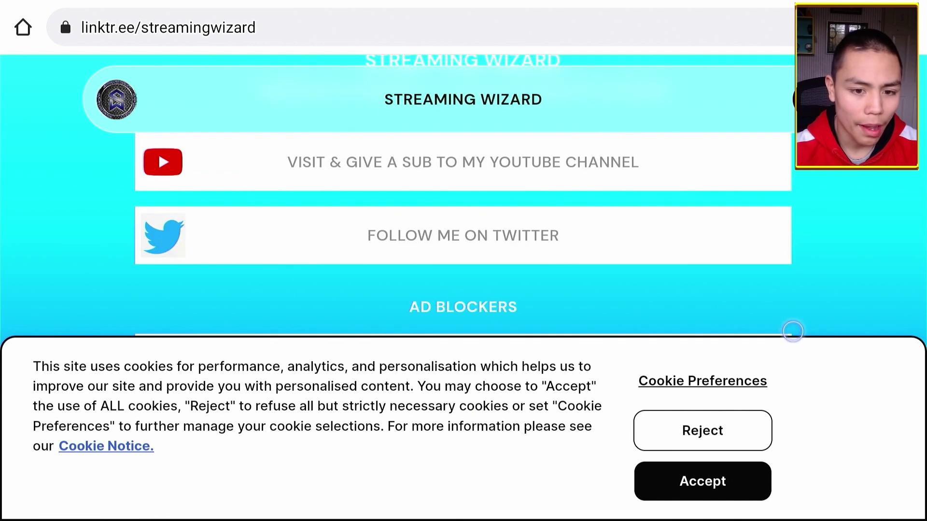
scroll(800, 352, "down", 1)
scroll(800, 352, "down", 1)
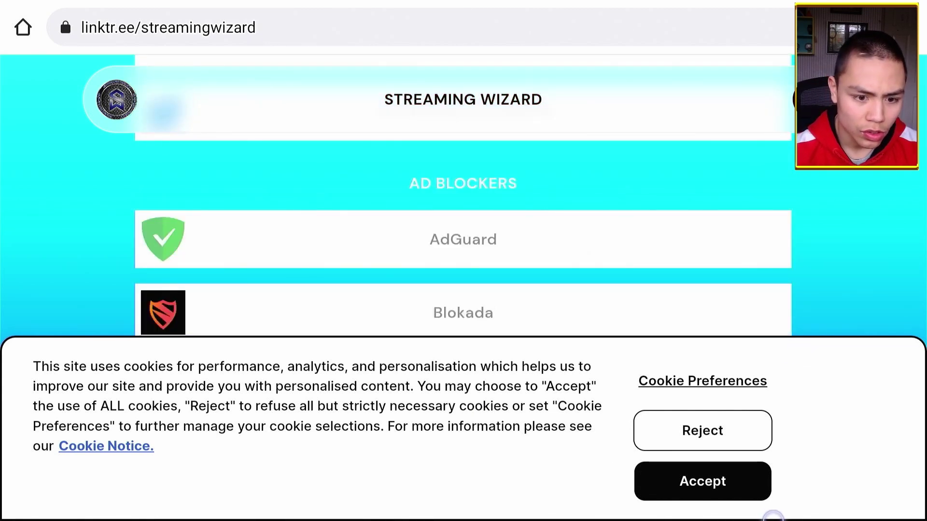
left_click(724, 480)
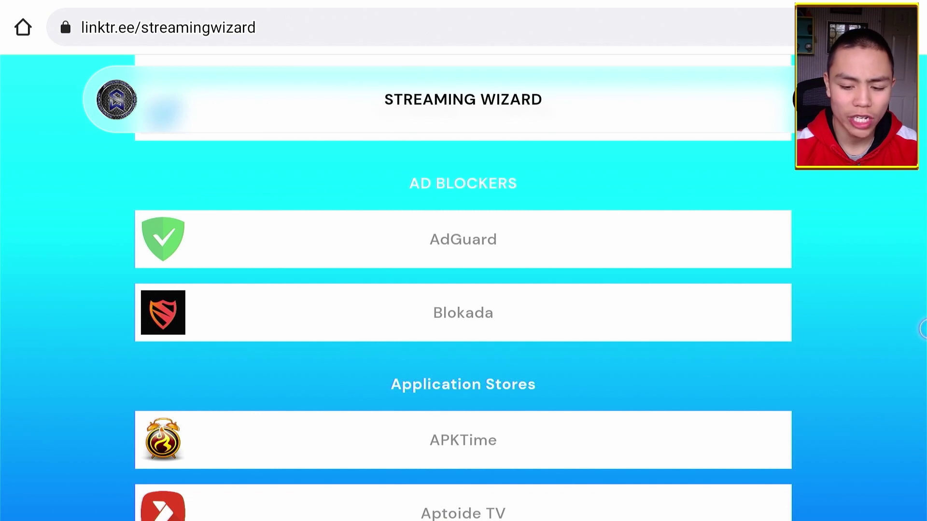
Look through the Streaming Wizard page's app categories, from Ad Blockers and Application Stores down to Launchers.
scroll(923, 371, "down", 4)
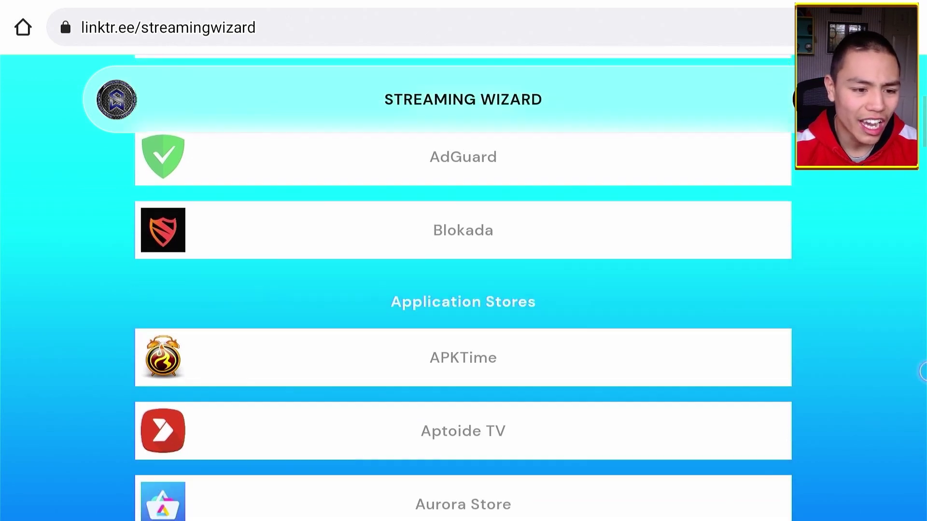
scroll(923, 372, "down", 1)
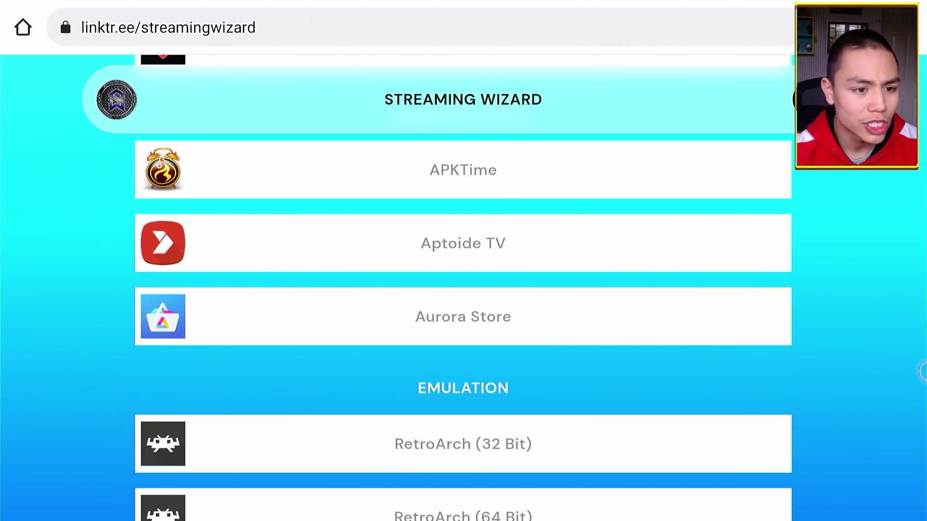
scroll(923, 372, "down", 1)
scroll(924, 372, "down", 6)
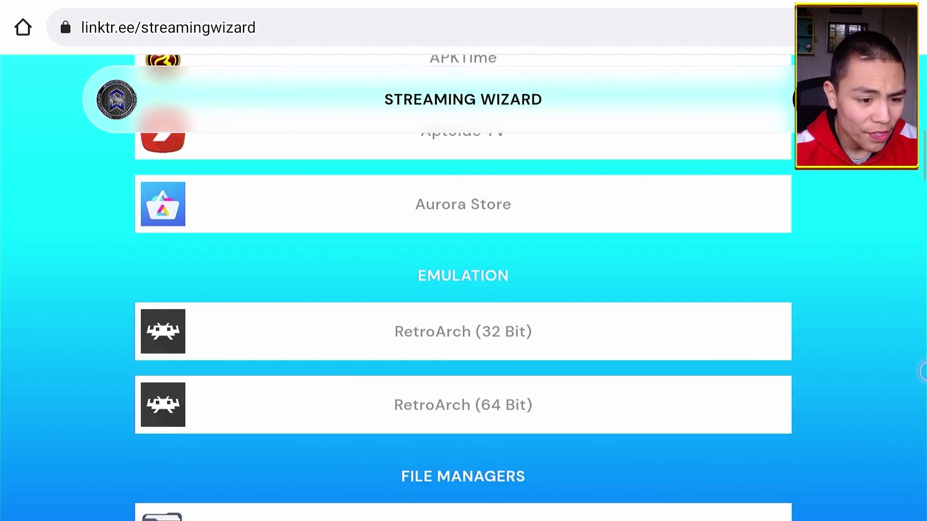
scroll(923, 372, "down", 3)
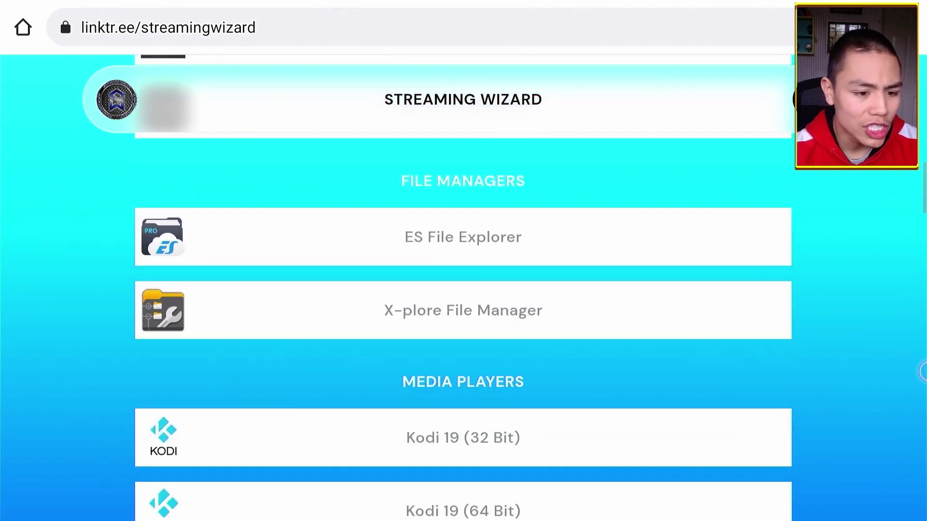
scroll(923, 371, "down", 10)
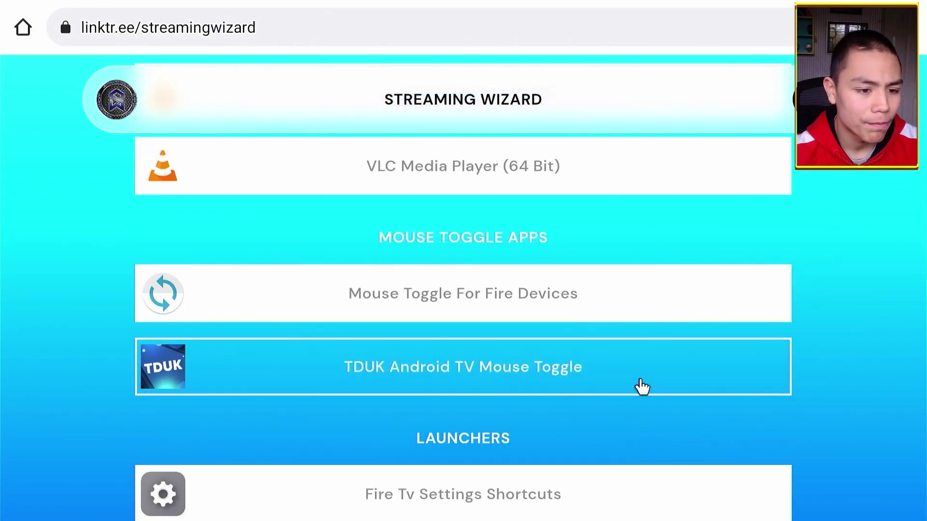
scroll(693, 414, "down", 1)
scroll(692, 415, "down", 8)
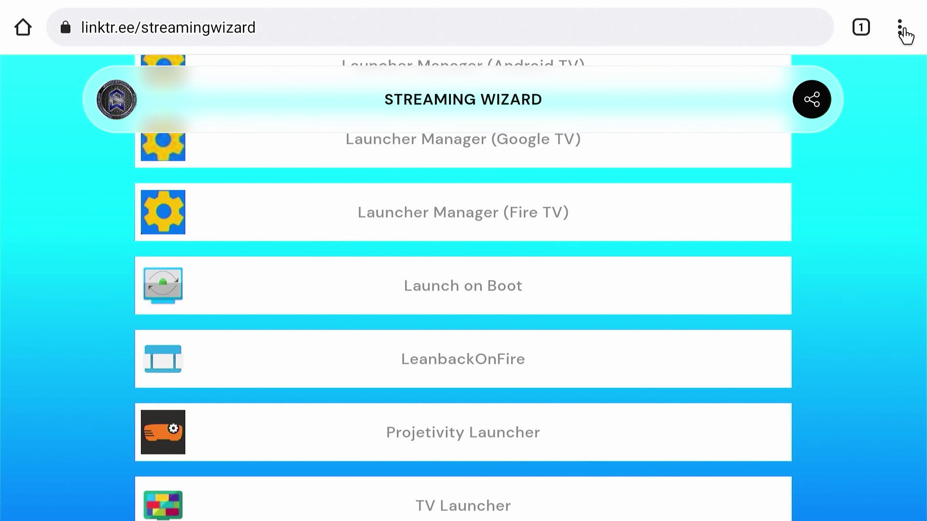
Check Chrome's options for the Downloads entry, and download WolfLauncher_0.1.9-Wolf.apk anyway from the Streaming Wizard page's launchers.
left_click(902, 30)
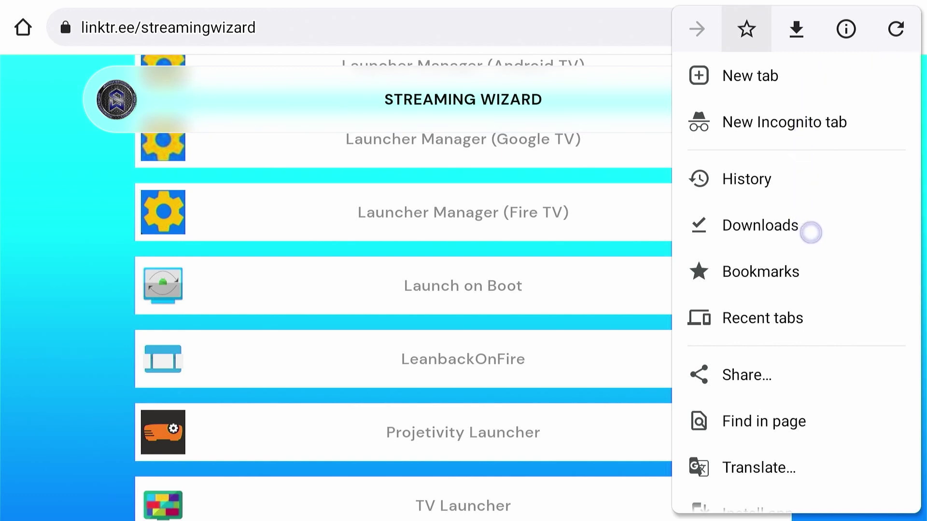
key("Escape")
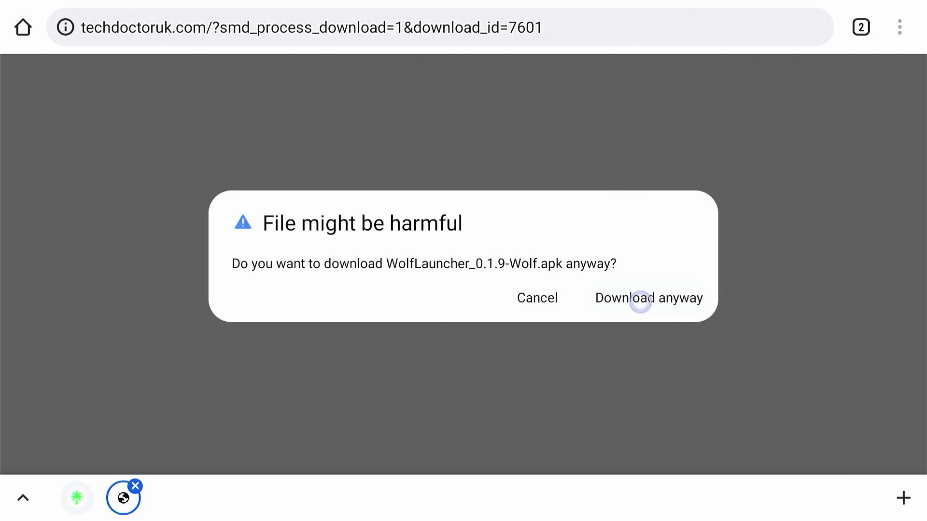
left_click(640, 300)
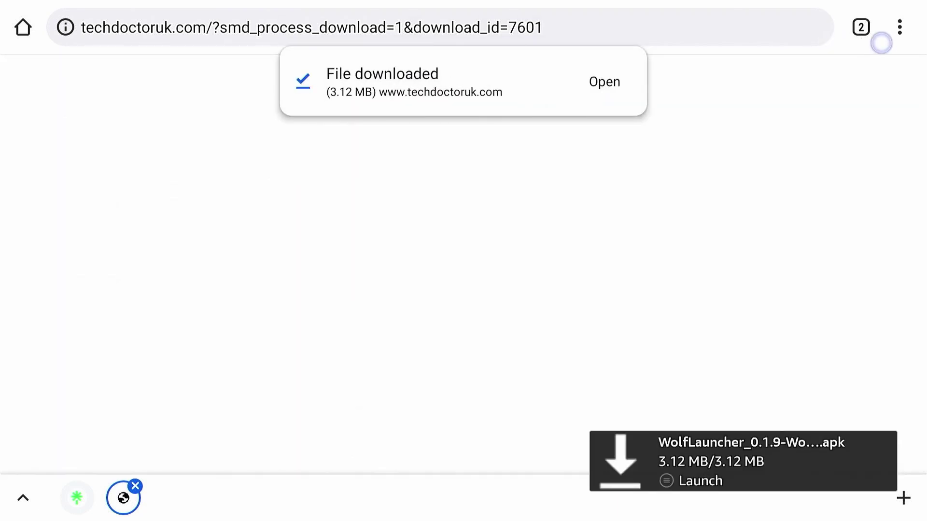
Open WolfLauncher_0.1.9-Wolf.apk from Chrome's downloads to start its installation.
left_click(900, 30)
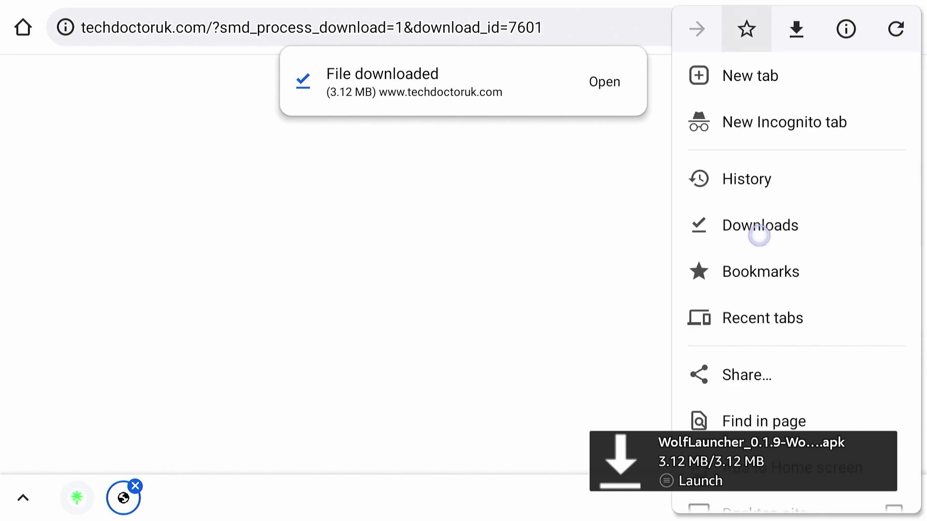
left_click(759, 232)
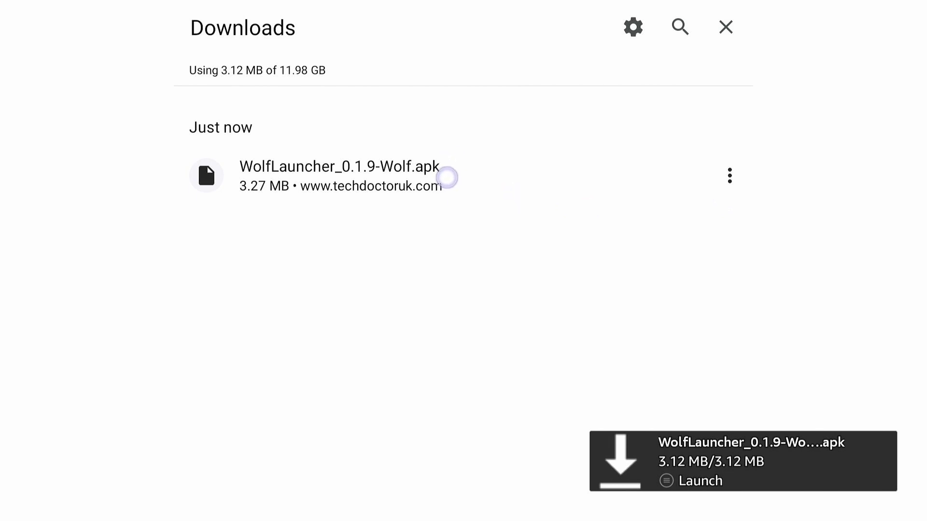
left_click(446, 177)
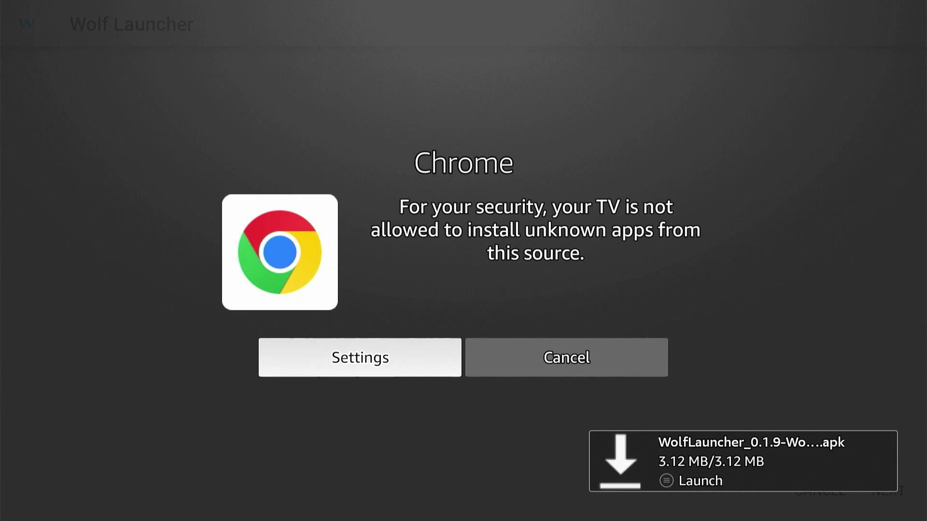
Allow Chrome to install unknown apps in the Fire TV's developer options and return to Chrome's downloads.
key("Return")
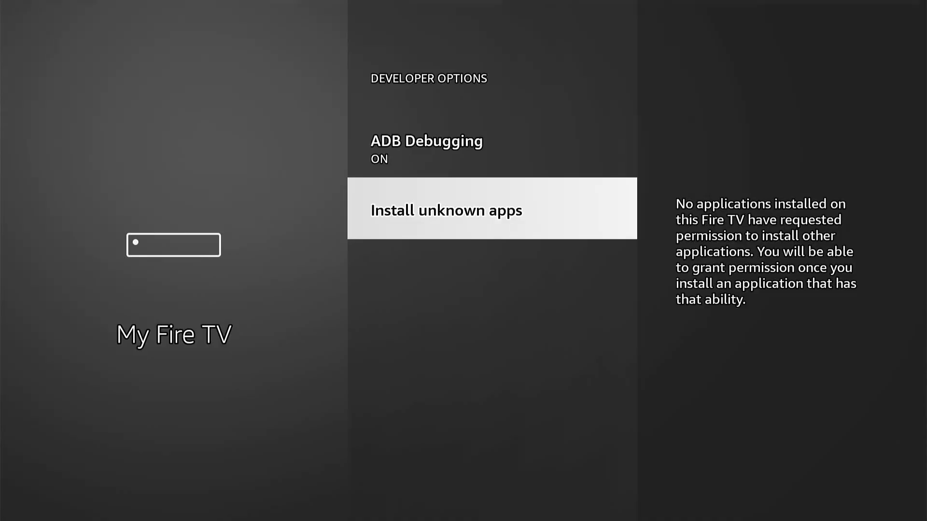
key("Return")
key("Down")
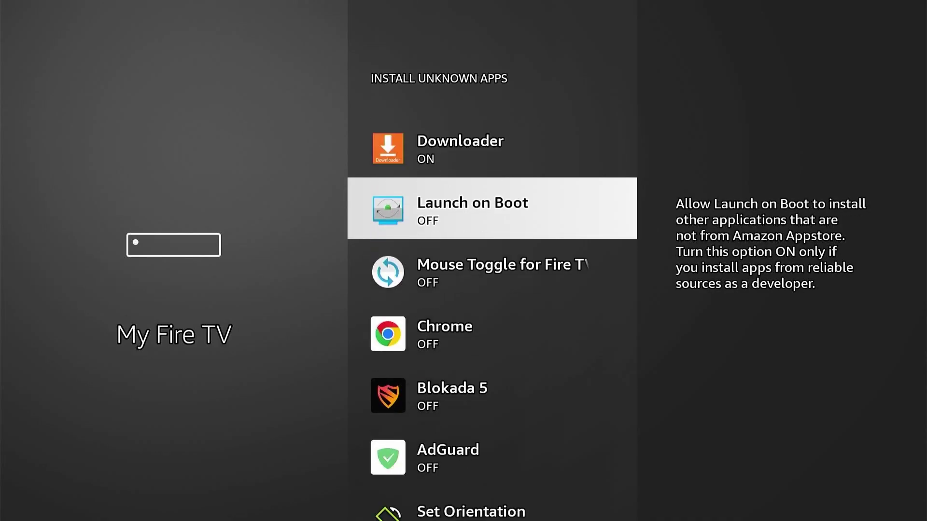
key("Down")
key("Down")
key("Escape")
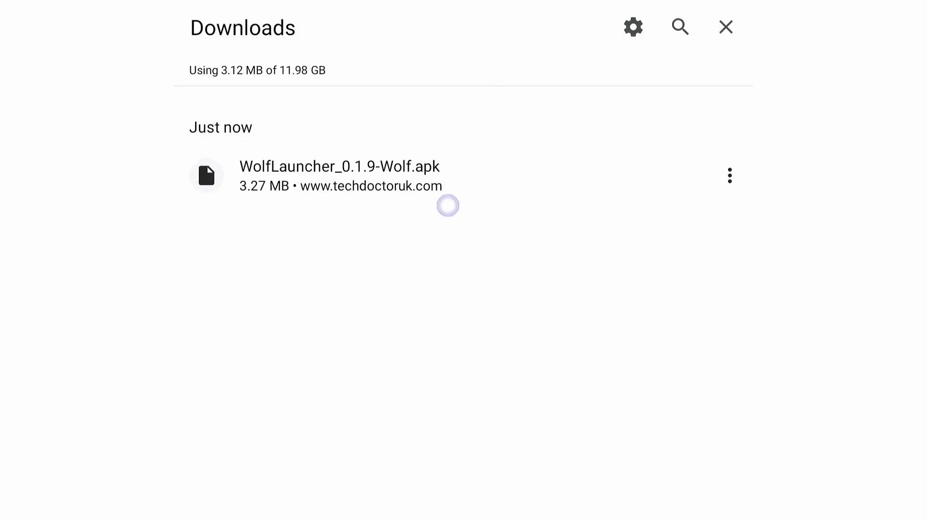
Open WolfLauncher_0.1.9-Wolf.apk from Chrome's downloads, install the Wolf Launcher update and close the installer when it is done.
left_click(457, 193)
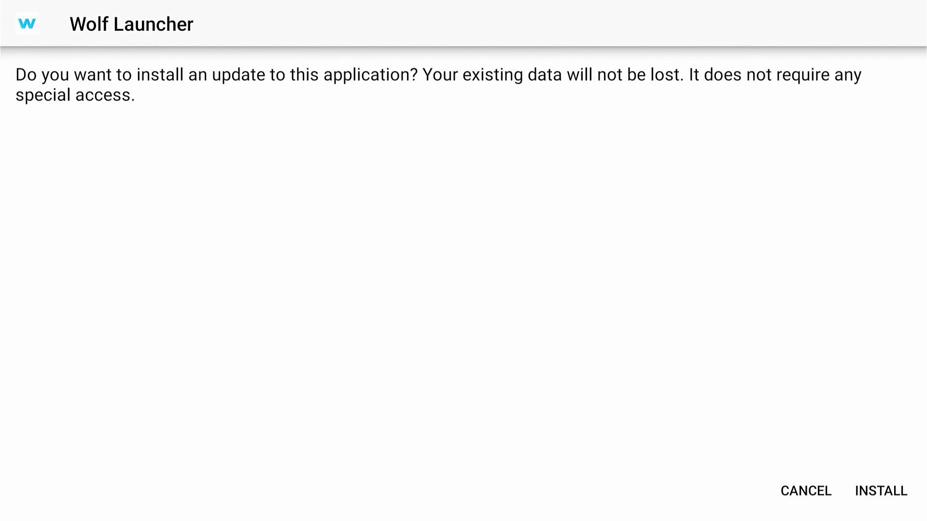
key("Right")
key("Return")
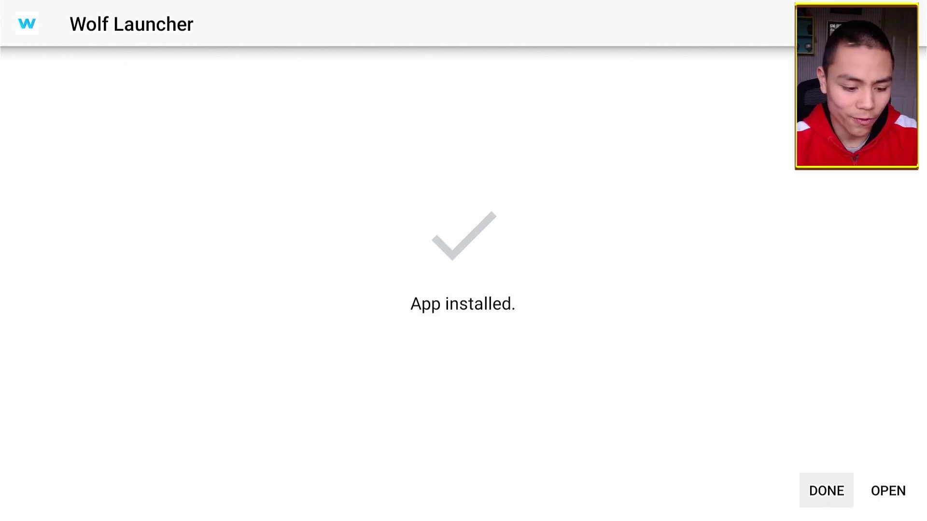
key("Return")
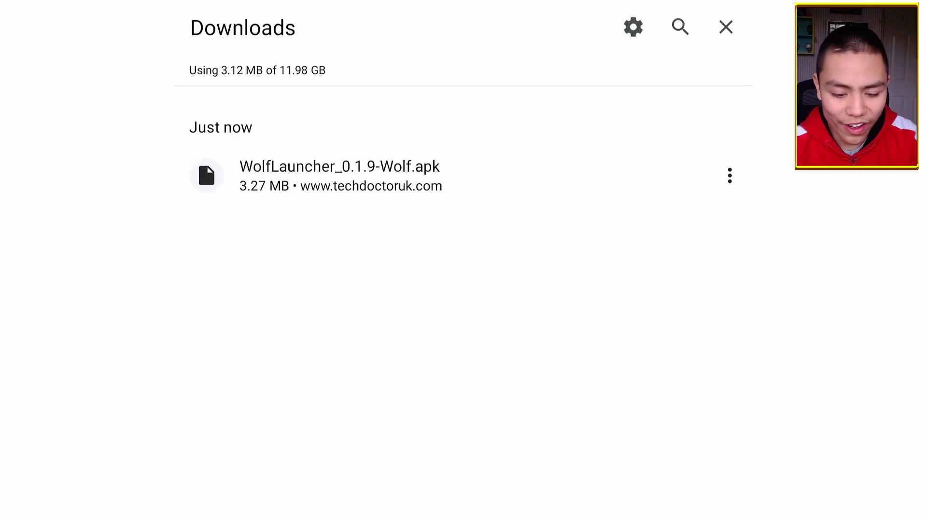
Return to the Fire TV home screen and highlight Chrome among the recently used apps.
key("Home")
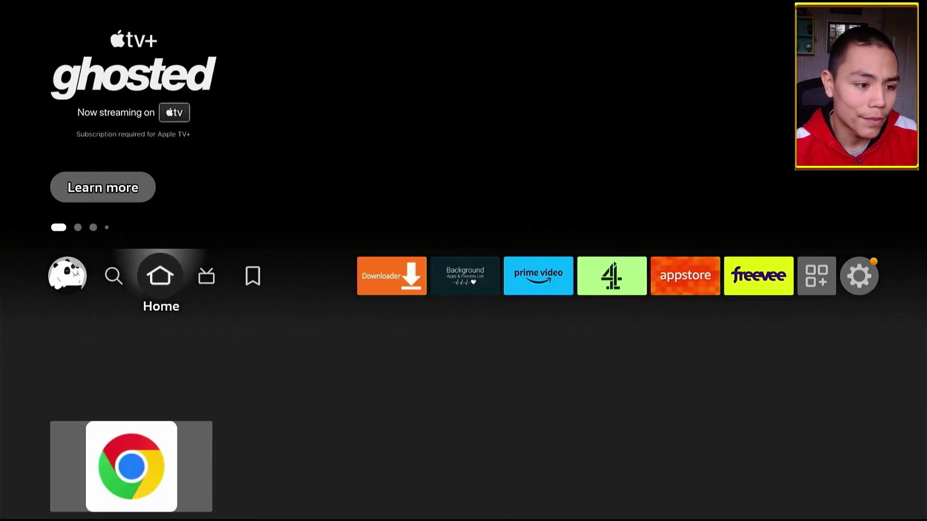
key("Down")
key("Down")
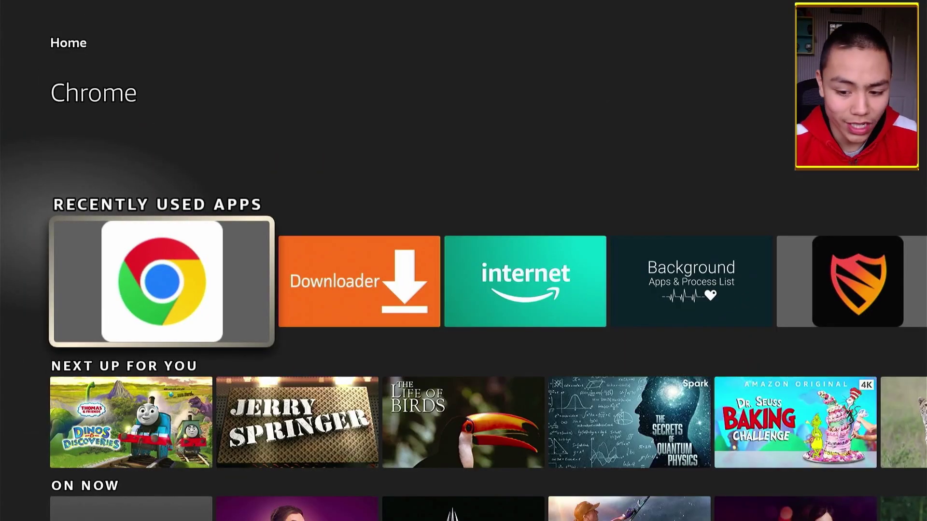
key("Right")
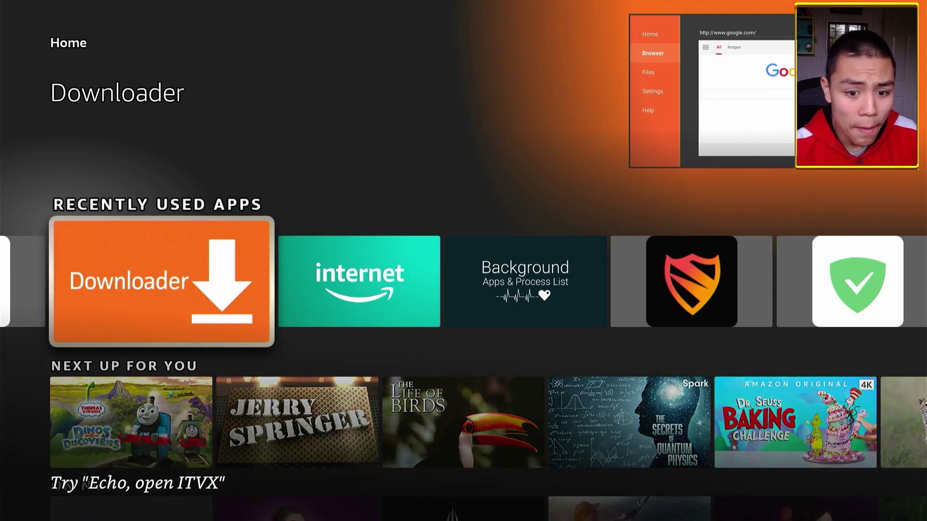
key("Left")
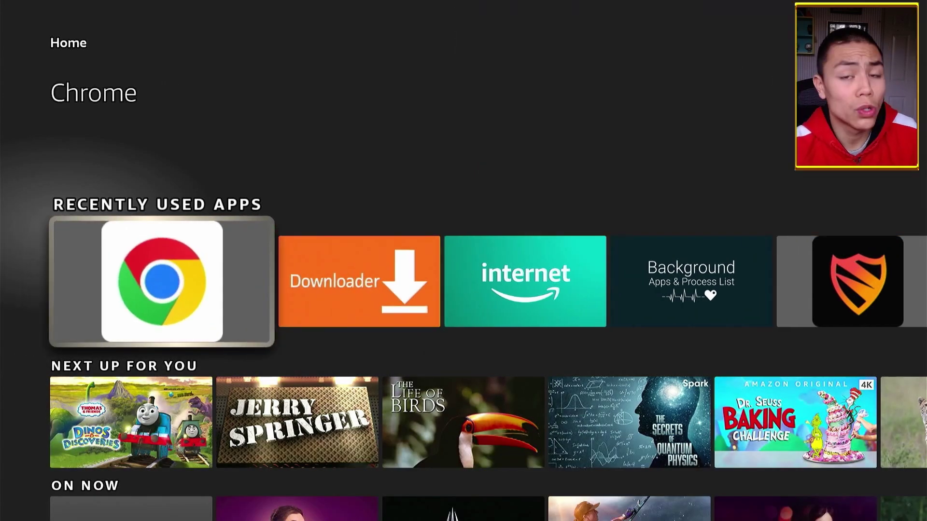